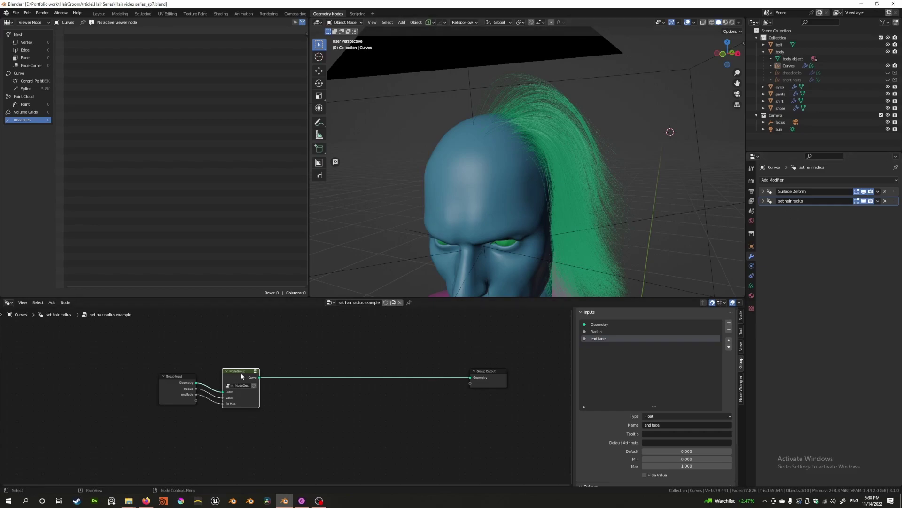
- Inspect the settings of the hair curves' set hair radius modifier
click(763, 201)
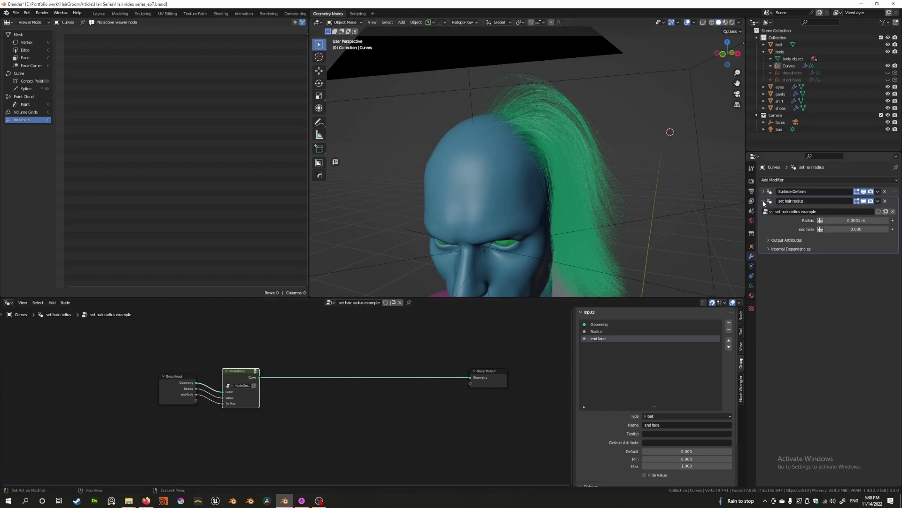
click(764, 201)
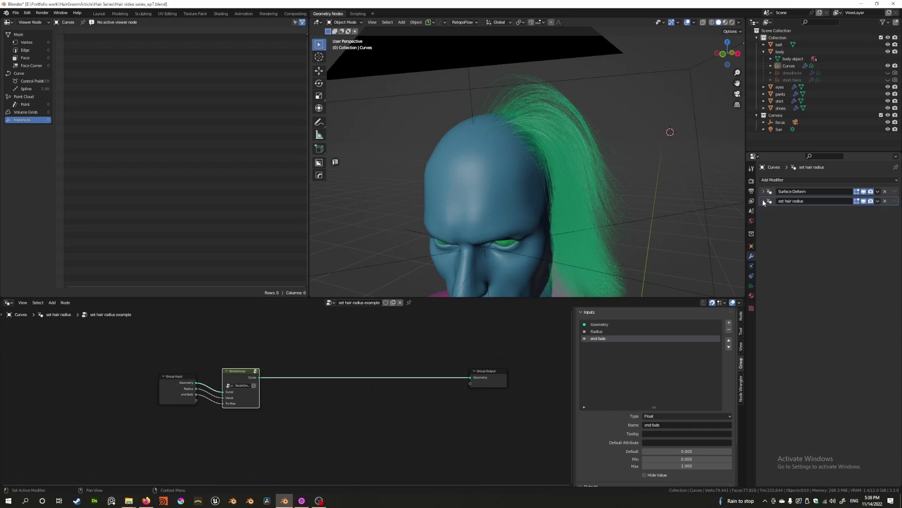
middle_drag(527, 164, 515, 219)
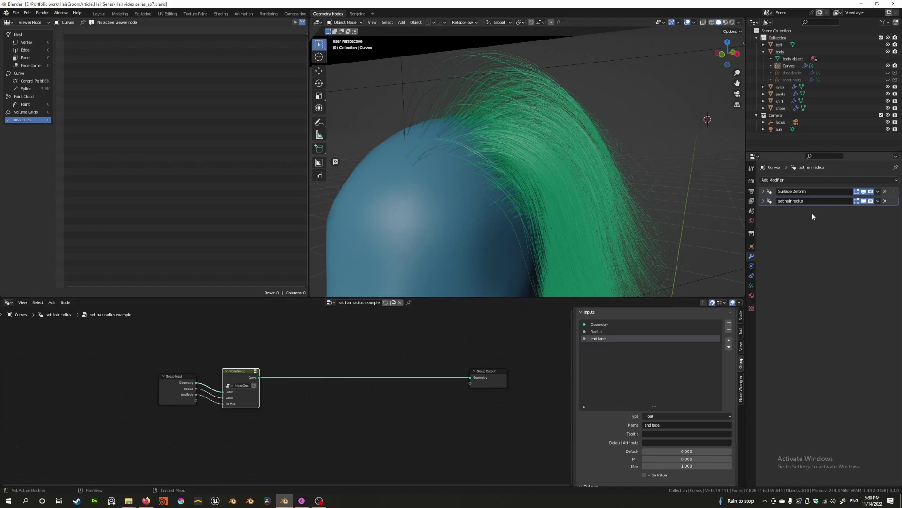
- Add a Geometry Nodes modifier to the hair curves and name it "noisyness youtube"
click(775, 180)
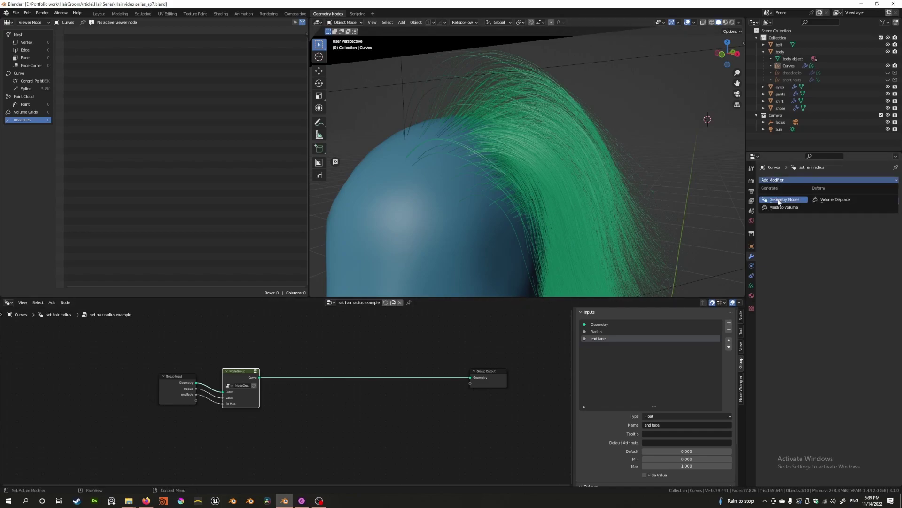
click(778, 200)
double_click(830, 209)
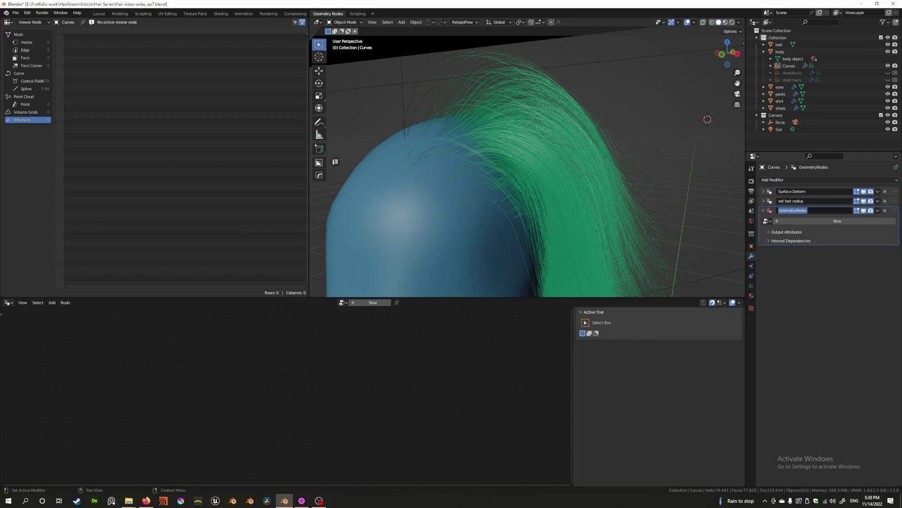
text(noisyness youtube)
key(Return)
- Create a new node group for the noisyness youtube modifier and rename the group "noisyness youtube"
click(786, 221)
double_click(790, 221)
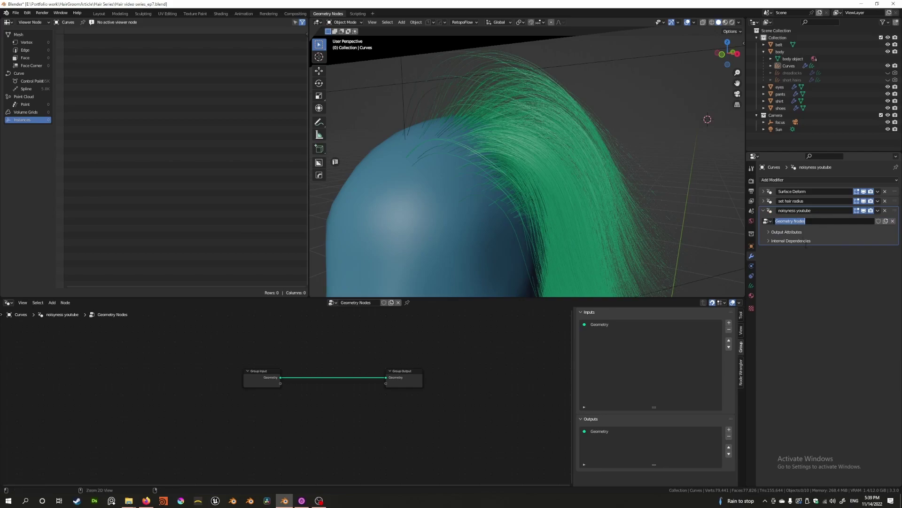
text(noisyness youtube)
key(Return)
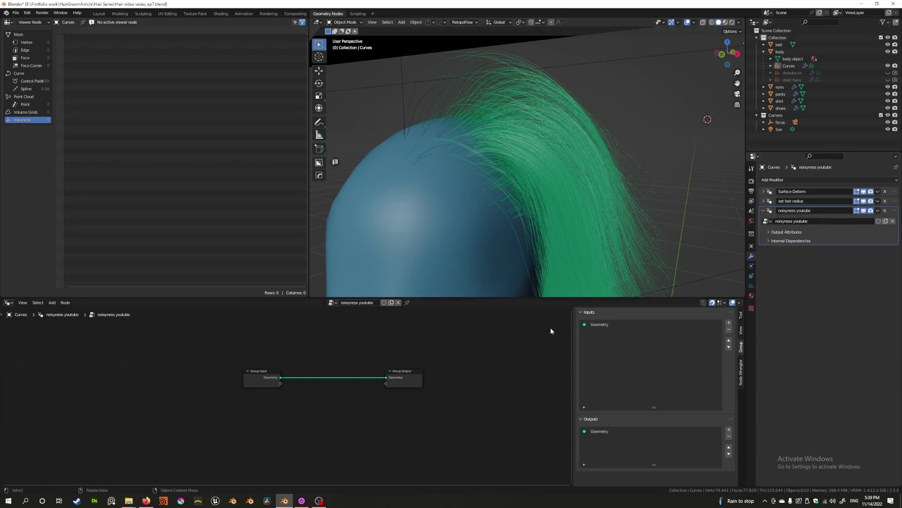
- Move the Group Input and Group Output nodes farther apart to make room between them
drag(404, 379, 539, 378)
middle_drag(442, 388, 385, 386)
drag(210, 378, 128, 376)
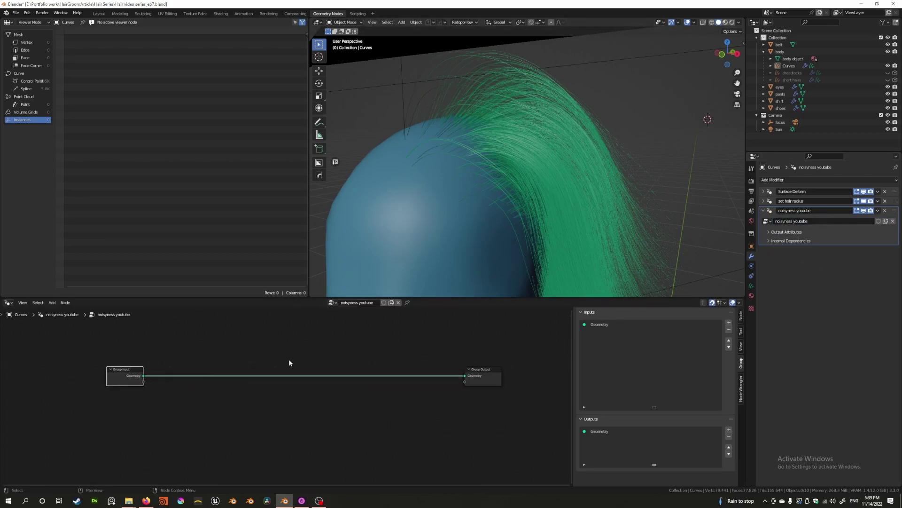
- Add a Noise Texture node just below the Group Input node
middle_drag(410, 262, 536, 169)
middle_drag(237, 395, 322, 379)
scroll(278, 394, up, 2)
click(288, 410)
key(shift+a)
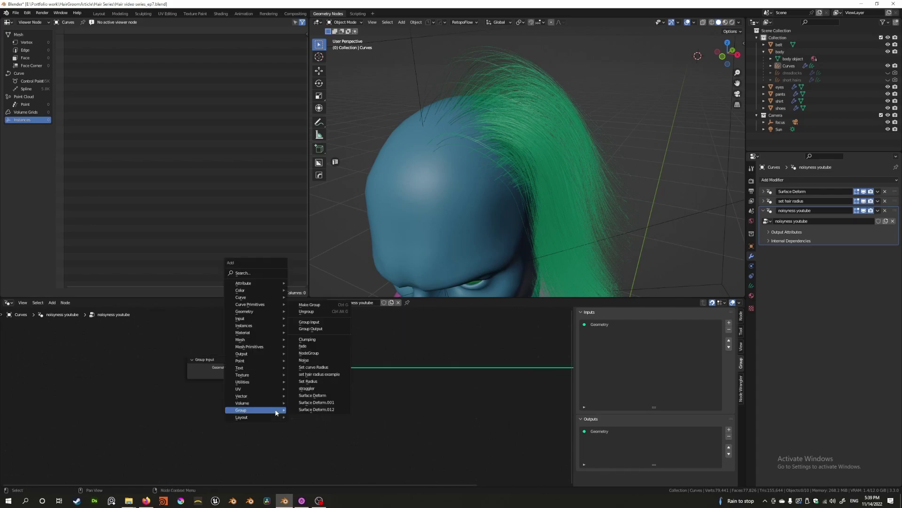
mouse_move(258, 375)
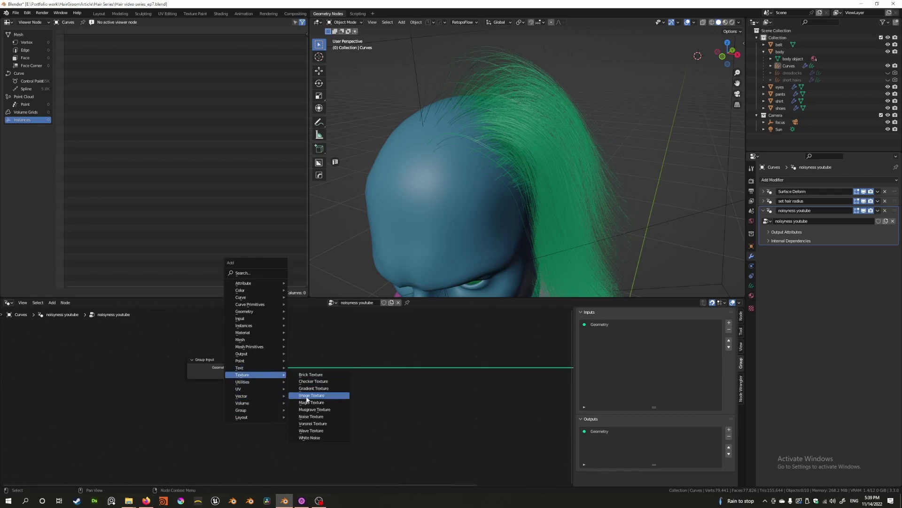
click(310, 417)
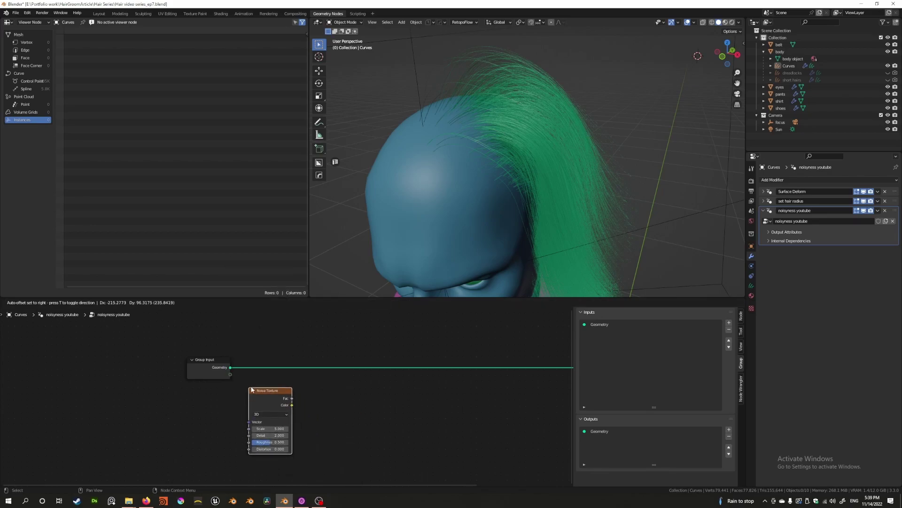
click(251, 389)
middle_drag(373, 409, 207, 396)
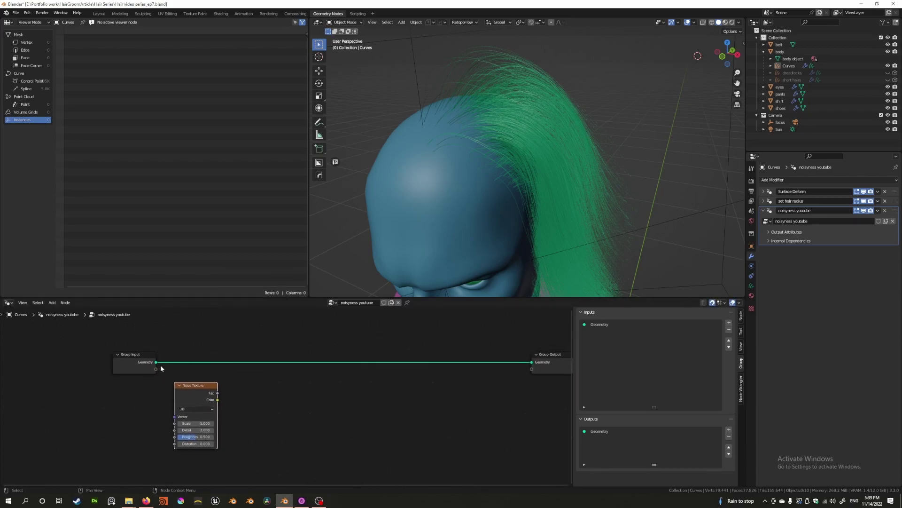
- Move the Noise Texture node farther down, away from the geometry link
mouse_move(156, 363)
mouse_down()
mouse_move(190, 380)
mouse_move(183, 439)
mouse_move(165, 369)
mouse_up()
middle_drag(398, 401, 382, 404)
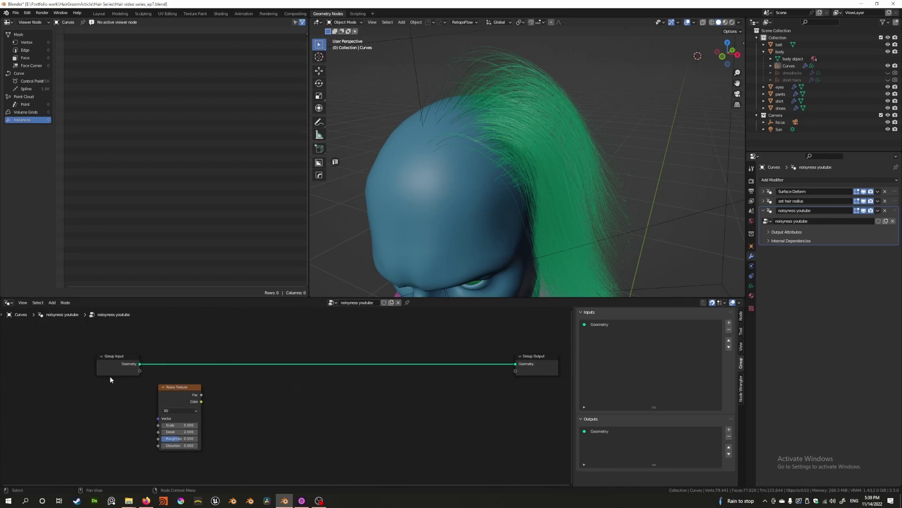
drag(181, 382, 181, 406)
middle_drag(181, 406, 173, 375)
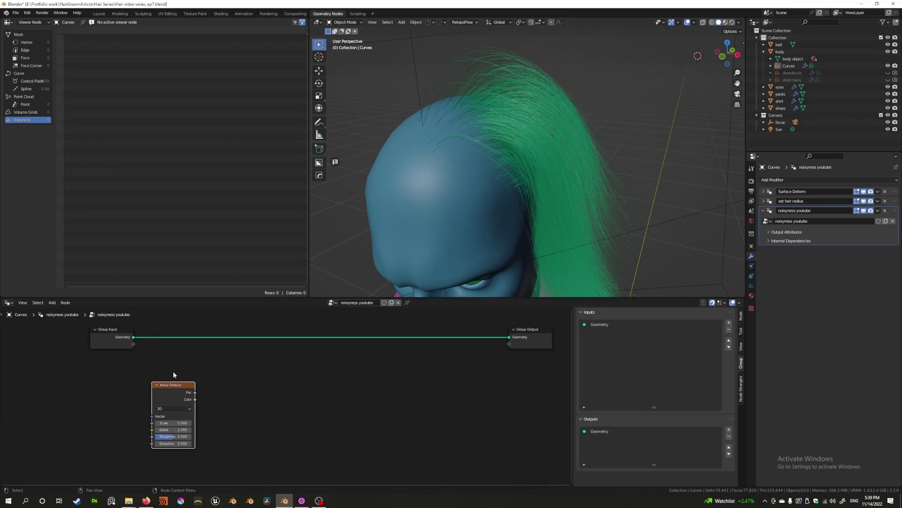
scroll(512, 193, down, 5)
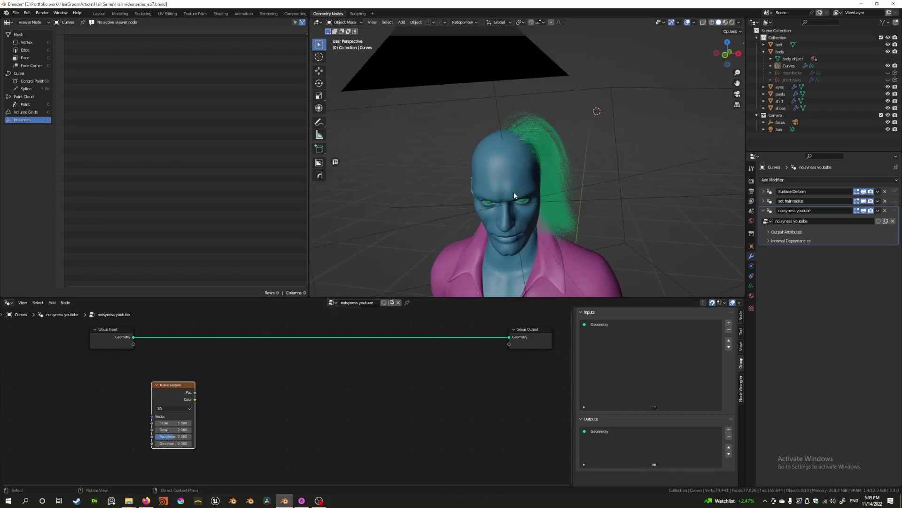
scroll(503, 193, up, 4)
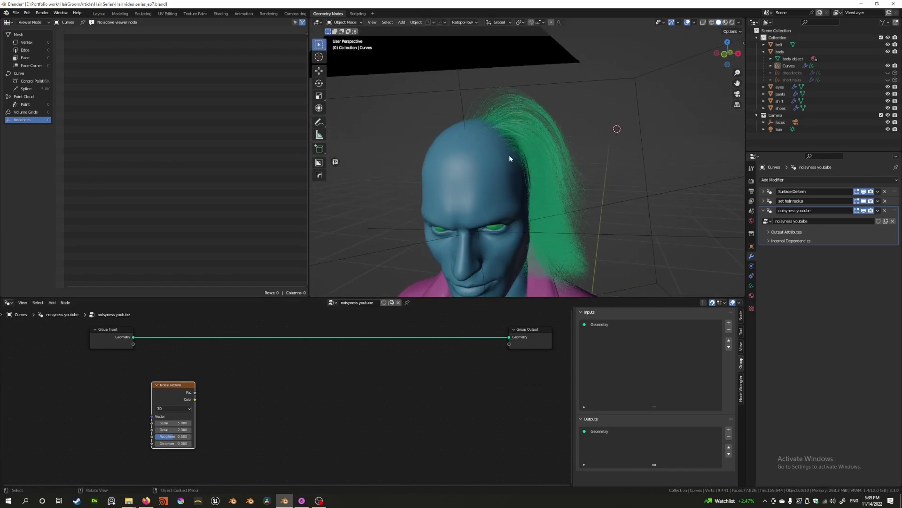
scroll(507, 137, up, 3)
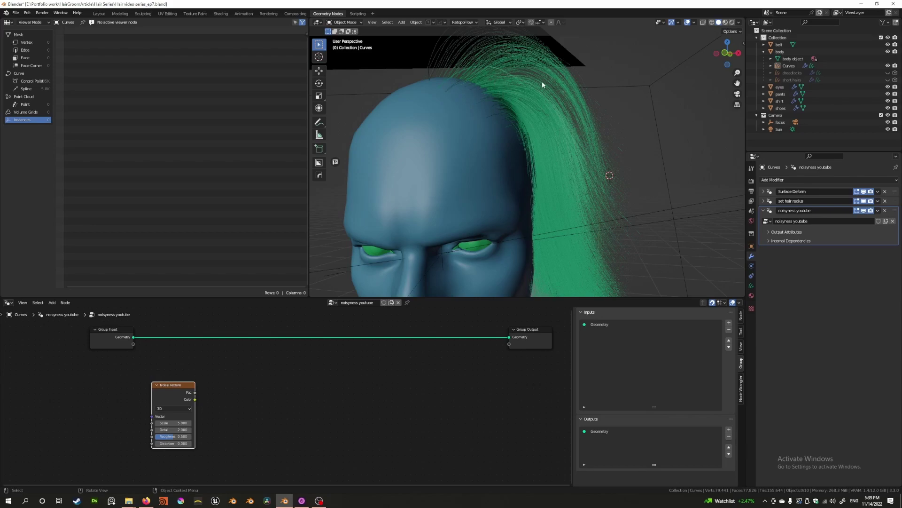
scroll(541, 140, down, 5)
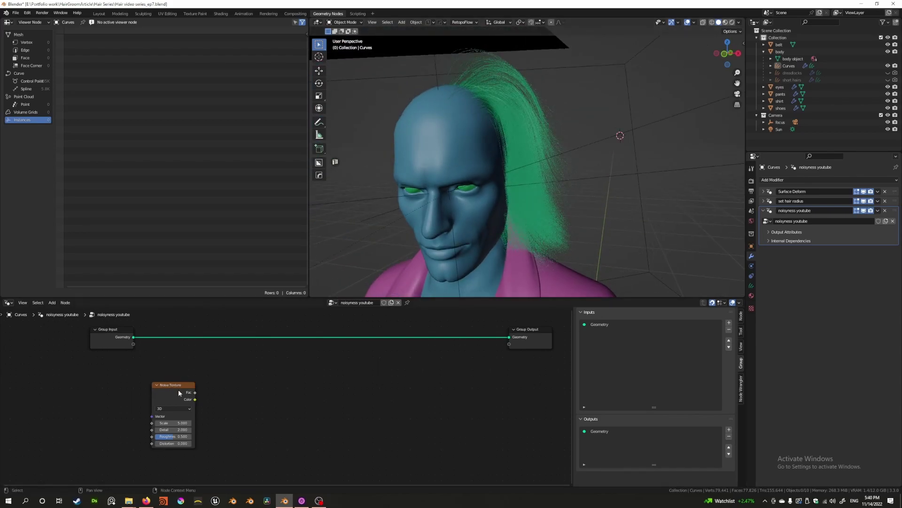
middle_drag(448, 96, 447, 88)
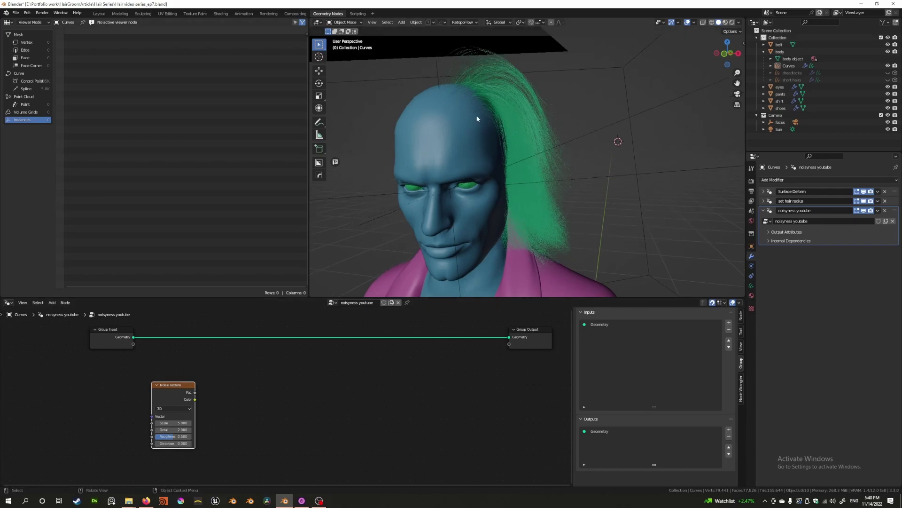
middle_drag(552, 236, 439, 166)
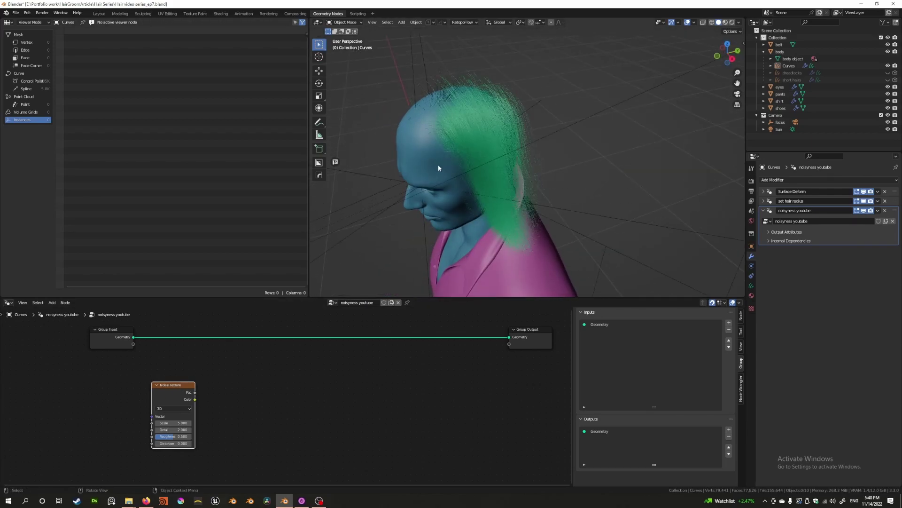
- Insert a Set Position node into the geometry link between Group Input and Group Output
middle_drag(241, 370, 269, 382)
key(shift+a)
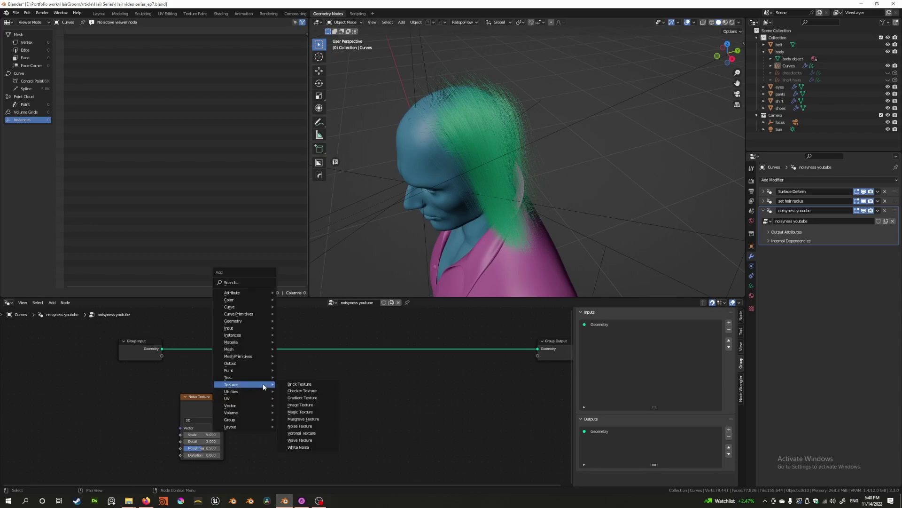
click(232, 282)
text(set)
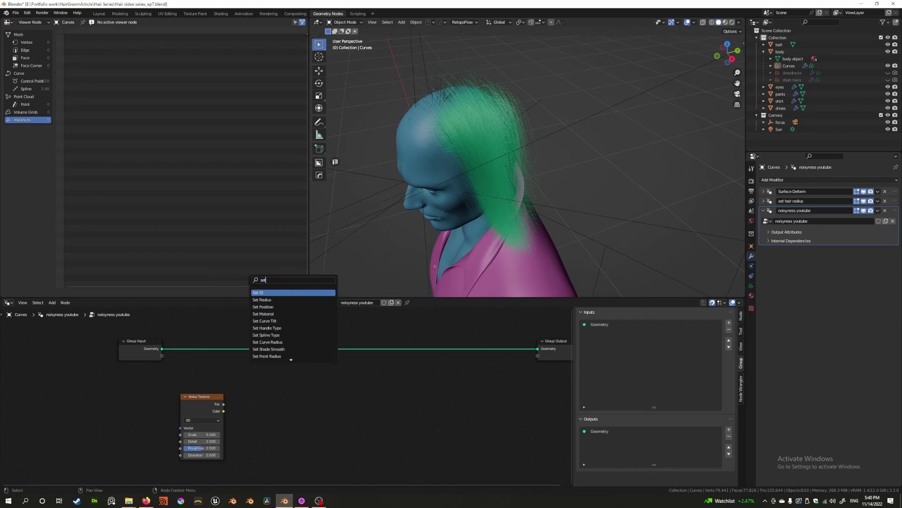
text( pos)
key(Return)
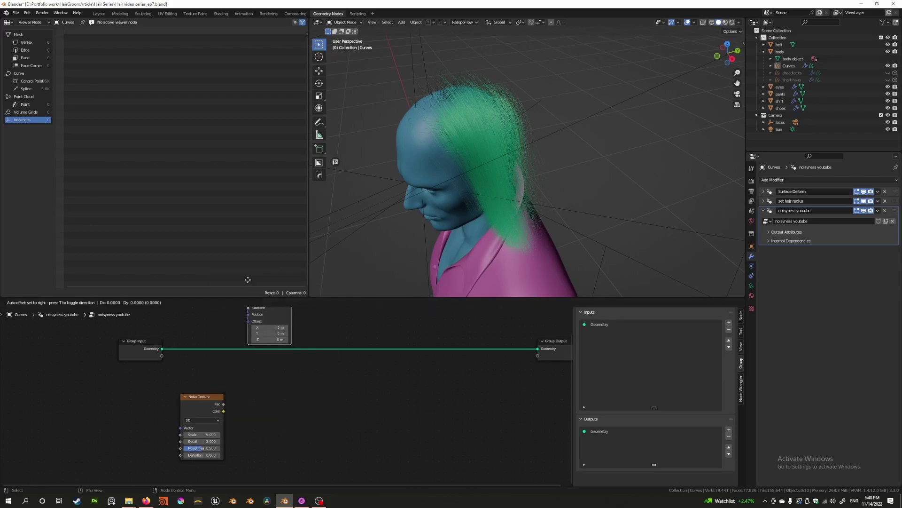
click(291, 332)
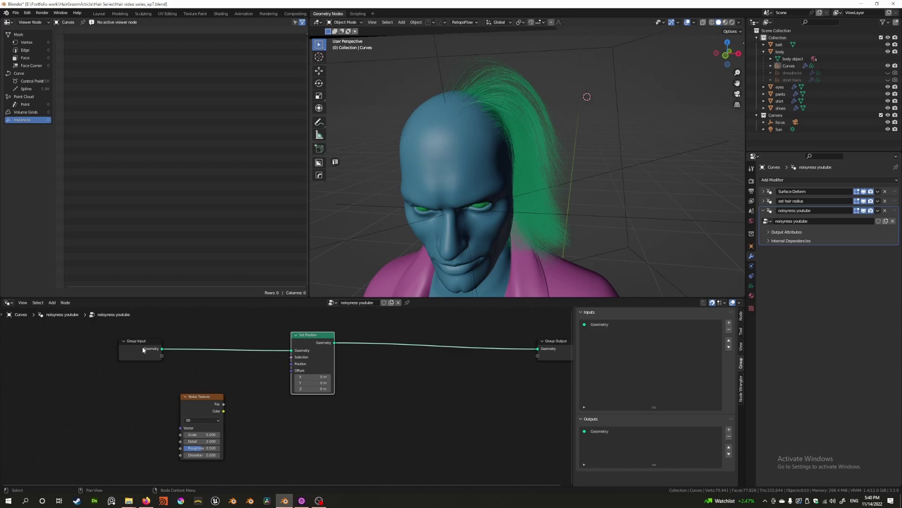
click(146, 350)
click(306, 346)
middle_drag(347, 348, 325, 343)
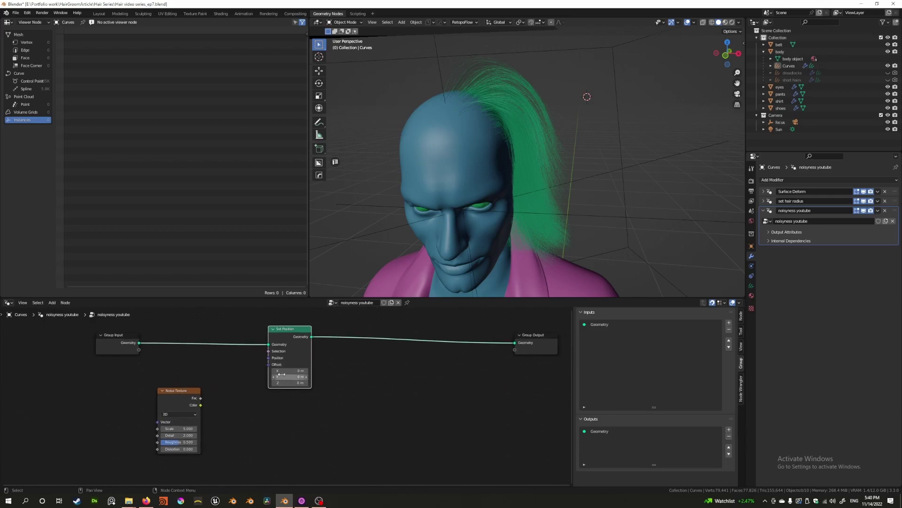
click(522, 336)
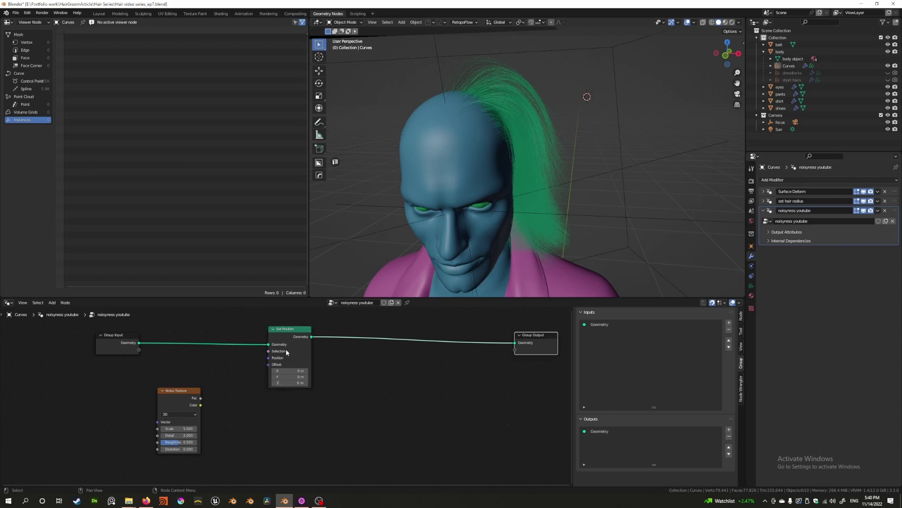
click(286, 350)
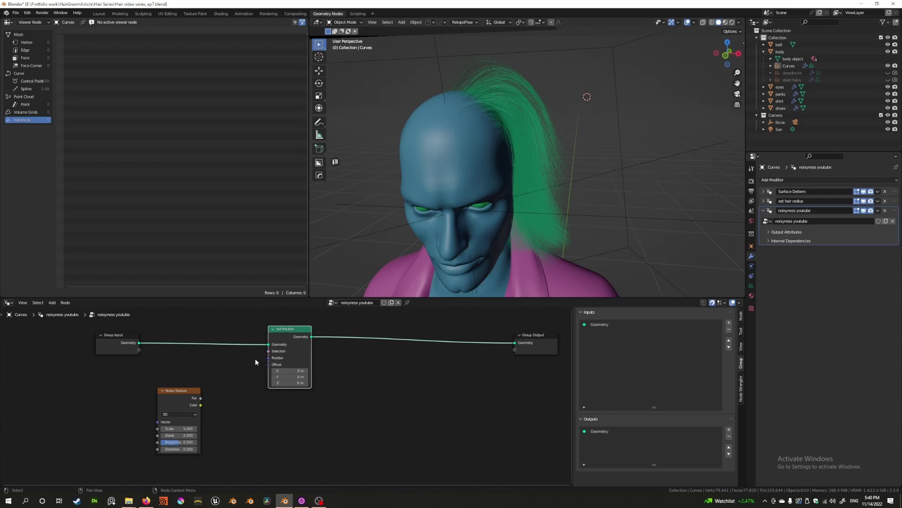
drag(256, 362, 271, 358)
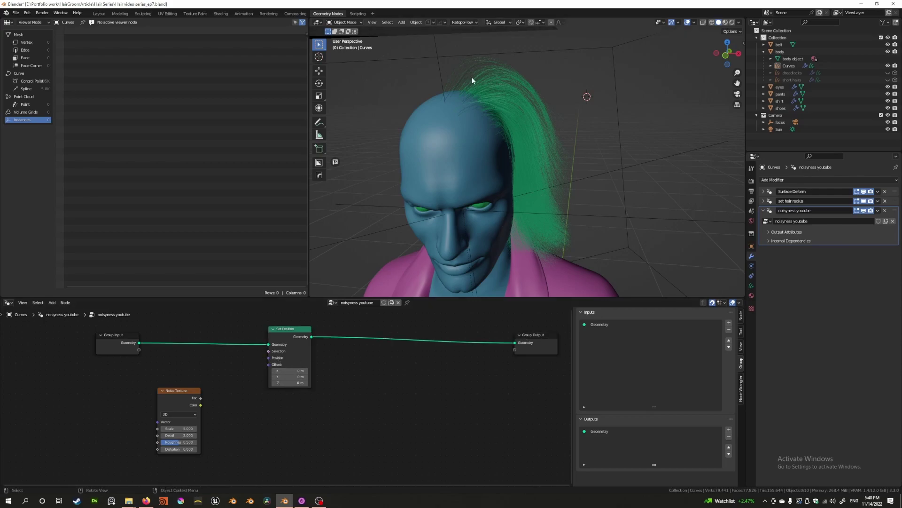
- Save the Blender file
middle_drag(473, 80, 456, 140)
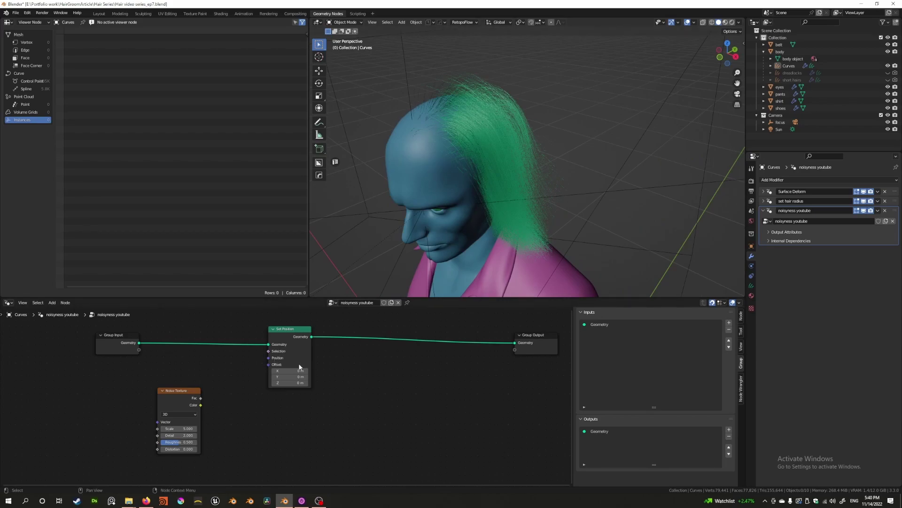
middle_drag(503, 124, 532, 105)
key(ctrl+s)
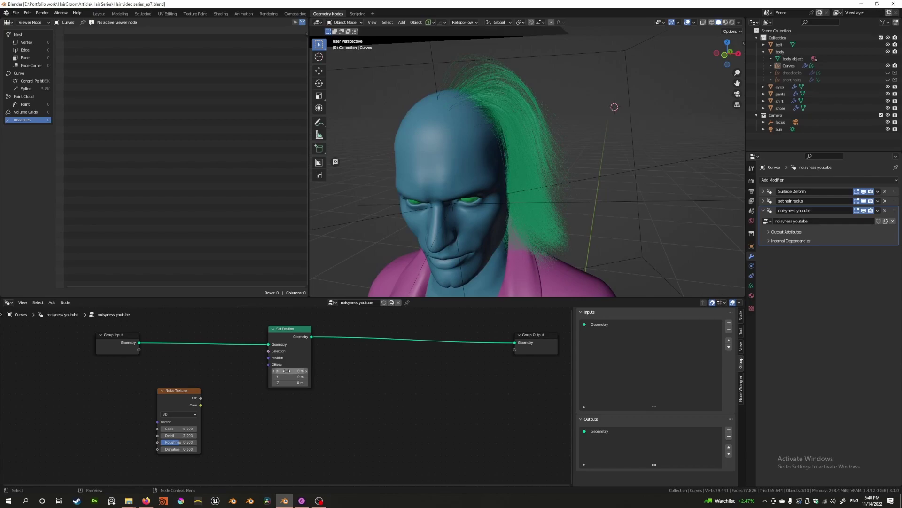
- Try shifting the hair along X with the Set Position node's Offset, restoring it to 0 m
drag(286, 371, 329, 371)
scroll(464, 254, down, 6)
scroll(464, 254, down, 3)
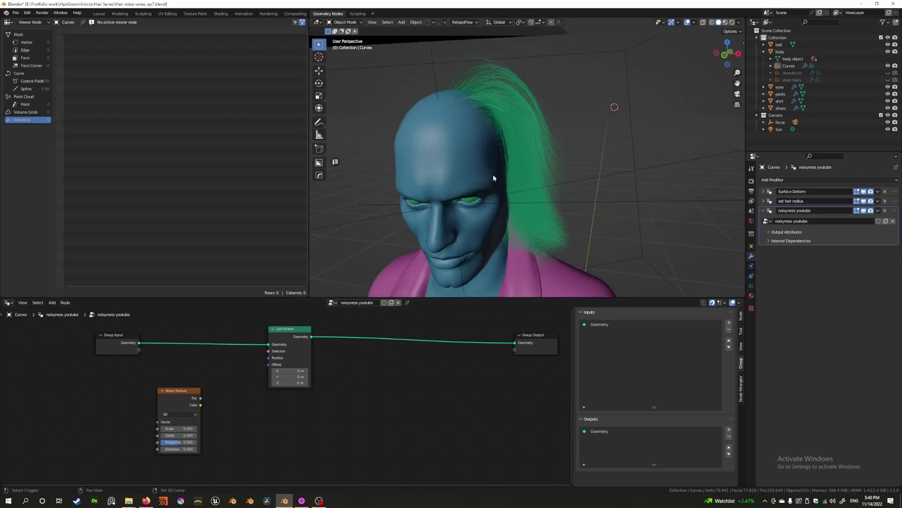
middle_drag(493, 174, 510, 188)
middle_drag(497, 147, 447, 235)
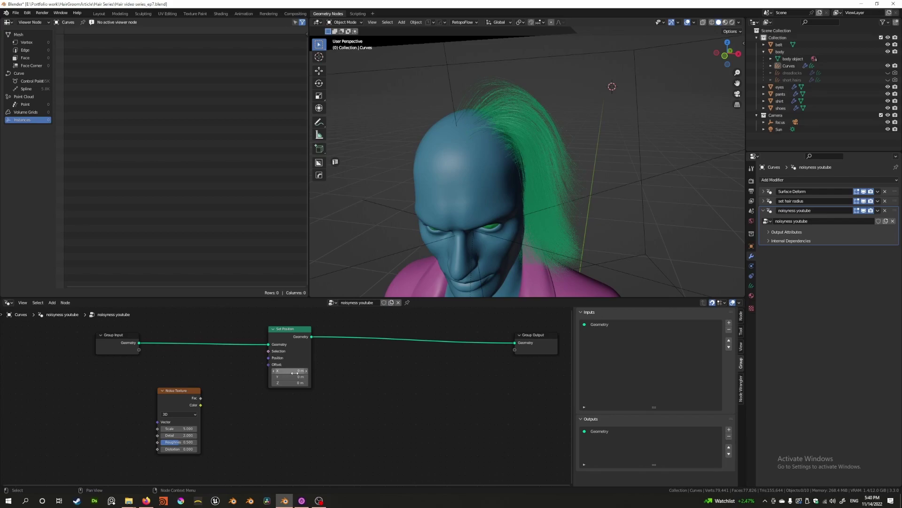
middle_drag(511, 171, 444, 179)
mouse_move(518, 190)
middle_down()
mouse_move(526, 178)
mouse_move(503, 186)
middle_up()
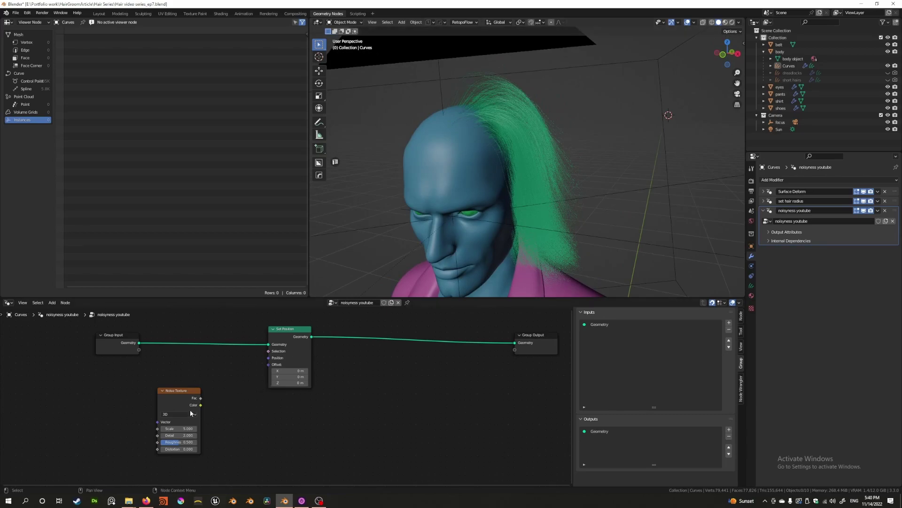
- Connect the Noise Texture's Color output to the Set Position node's Offset input
drag(201, 405, 268, 364)
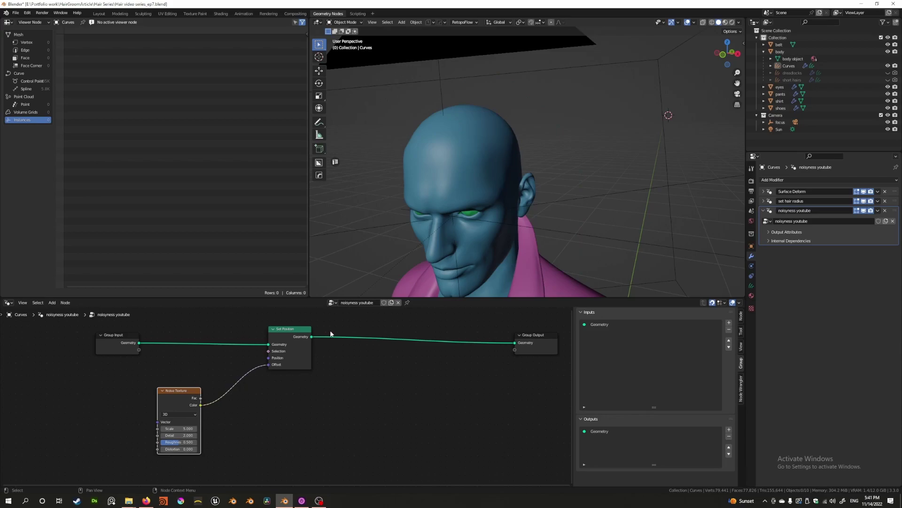
scroll(461, 240, down, 6)
middle_drag(461, 248, 527, 159)
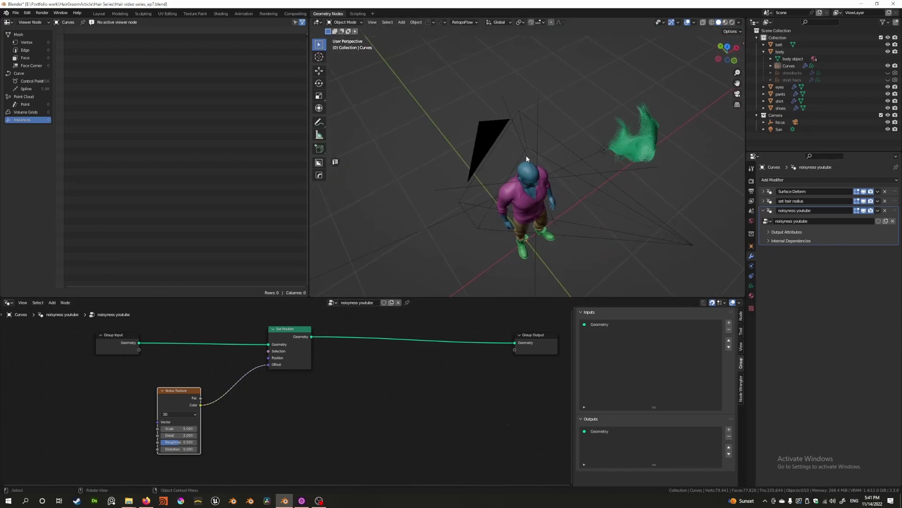
- Move the Set Position node farther from the Noise Texture node to make room between them
middle_drag(587, 187, 415, 202)
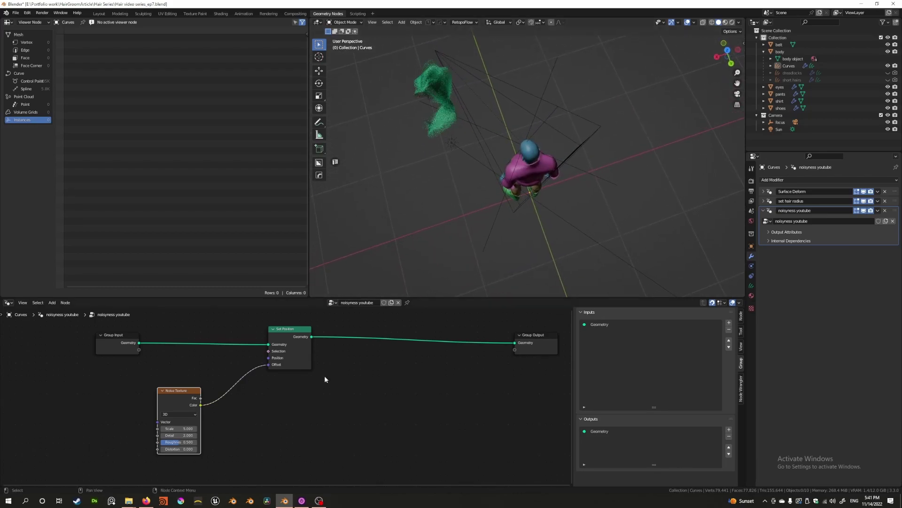
ctrl+scroll(324, 385, up, 2)
drag(316, 354, 353, 353)
middle_drag(354, 378, 325, 353)
middle_drag(611, 170, 483, 165)
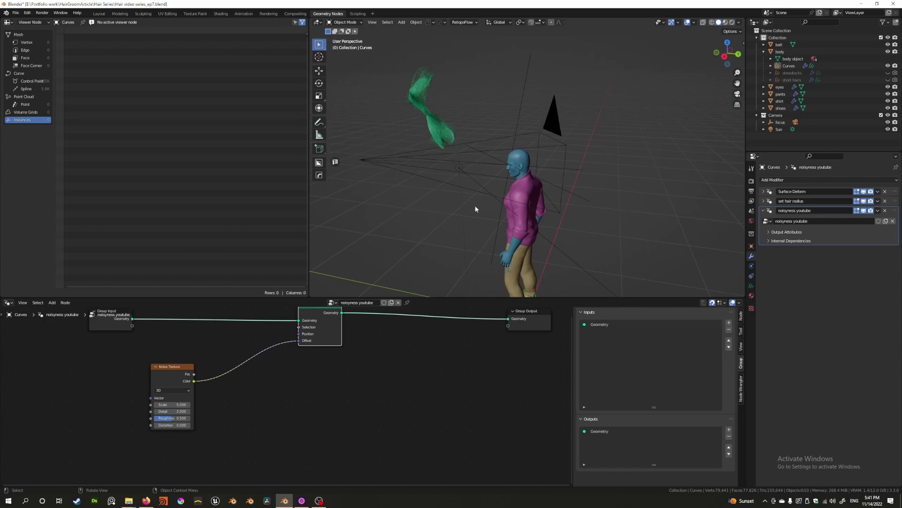
middle_drag(440, 141, 554, 202)
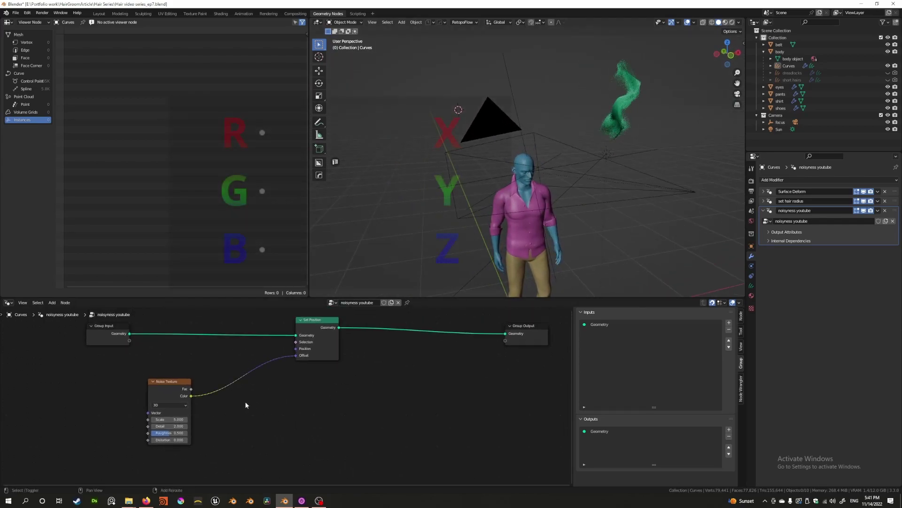
key(shift+a)
mouse_move(245, 404)
click(308, 401)
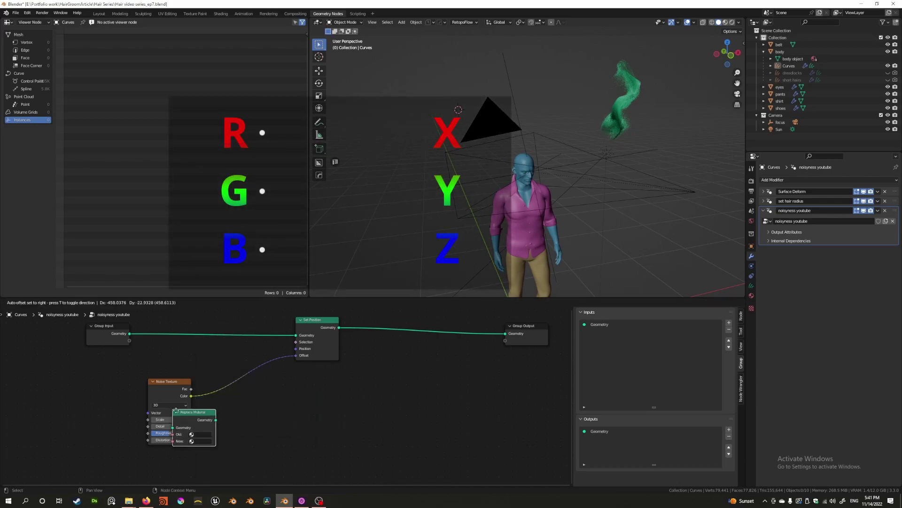
right_click(259, 415)
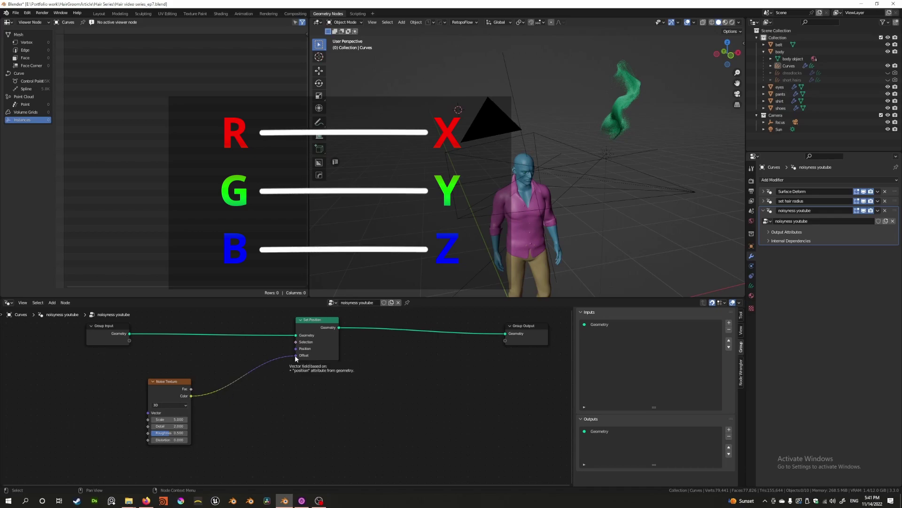
mouse_move(191, 398)
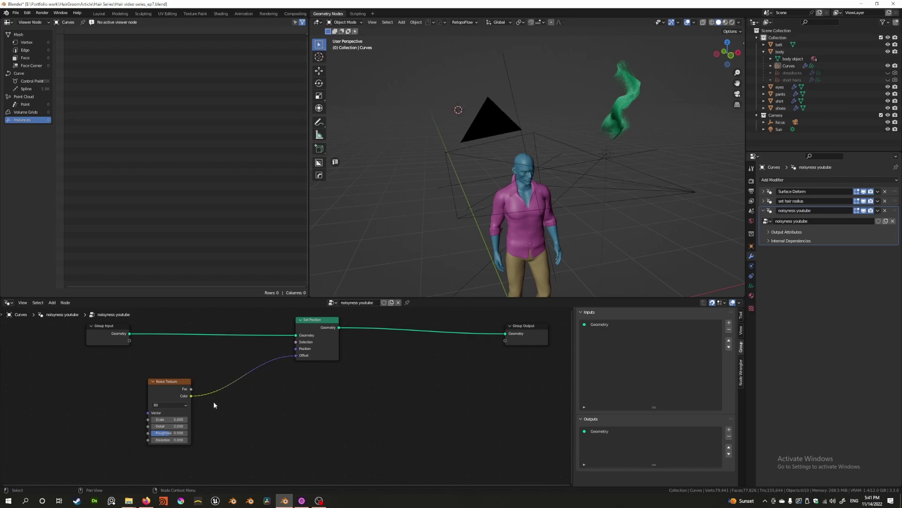
- Insert a Vector Math node into the link between the Noise Texture's Color output and Set Position's Offset
key(shift+a)
mouse_move(241, 416)
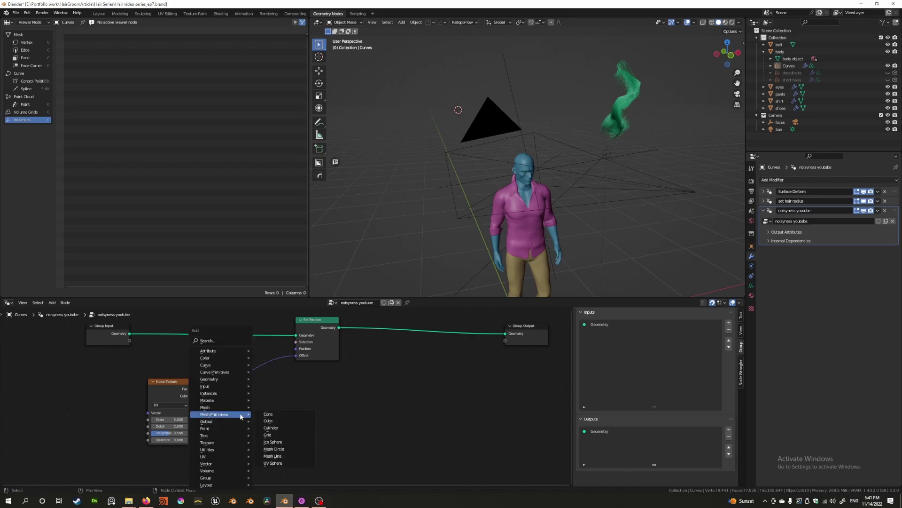
mouse_move(218, 464)
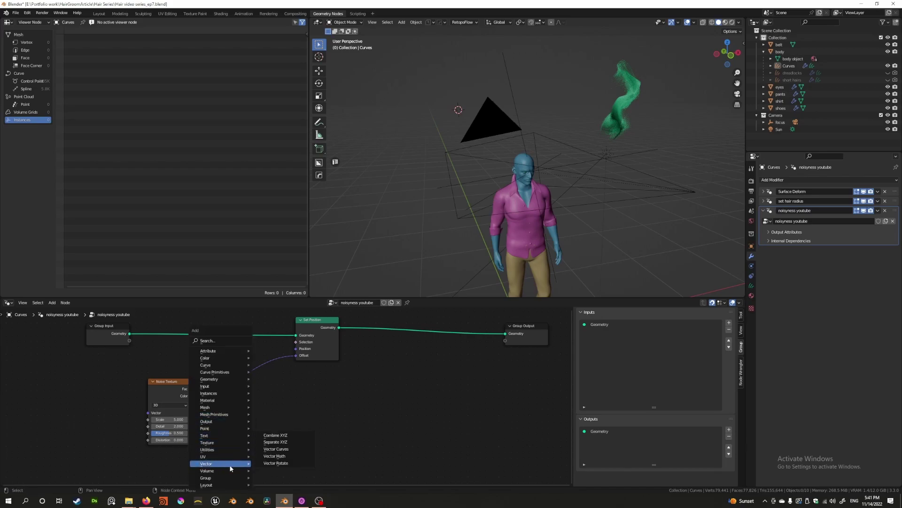
click(275, 455)
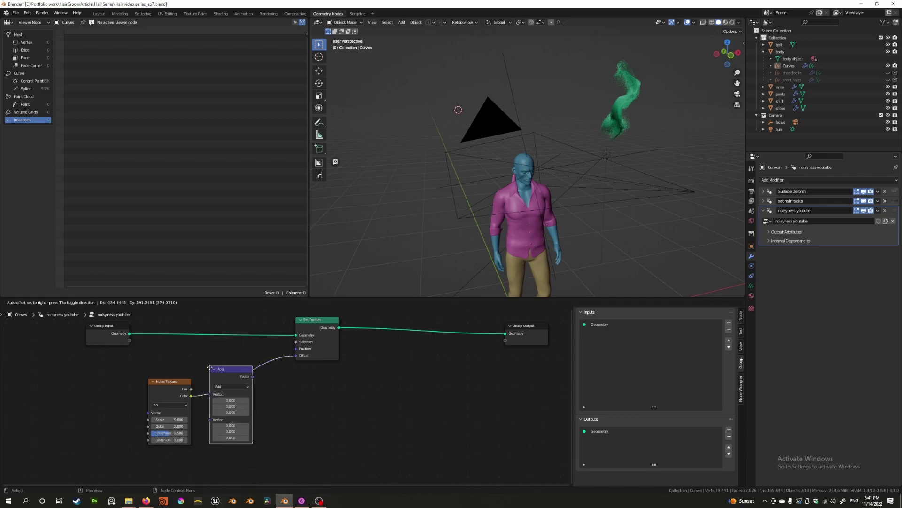
click(219, 367)
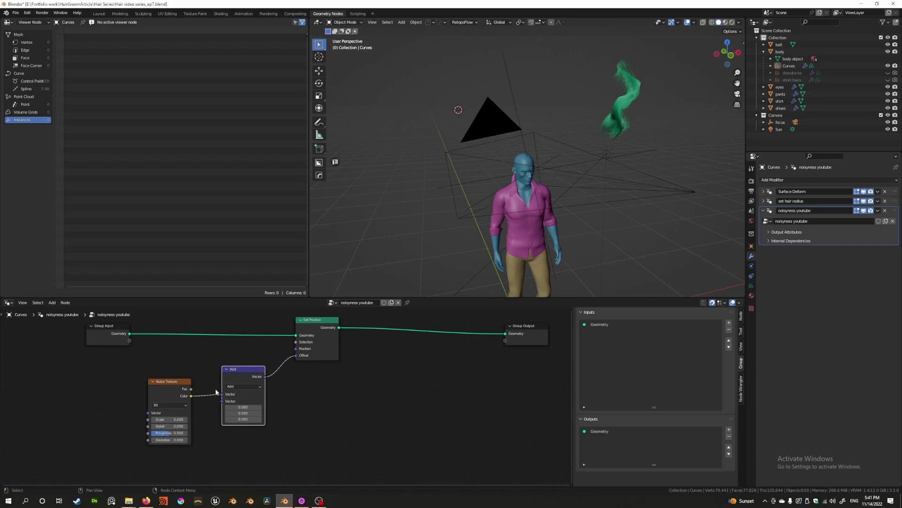
- Set the Vector Math node to Subtract with 0.5 in all three components of the second vector
click(234, 386)
click(238, 372)
click(243, 407)
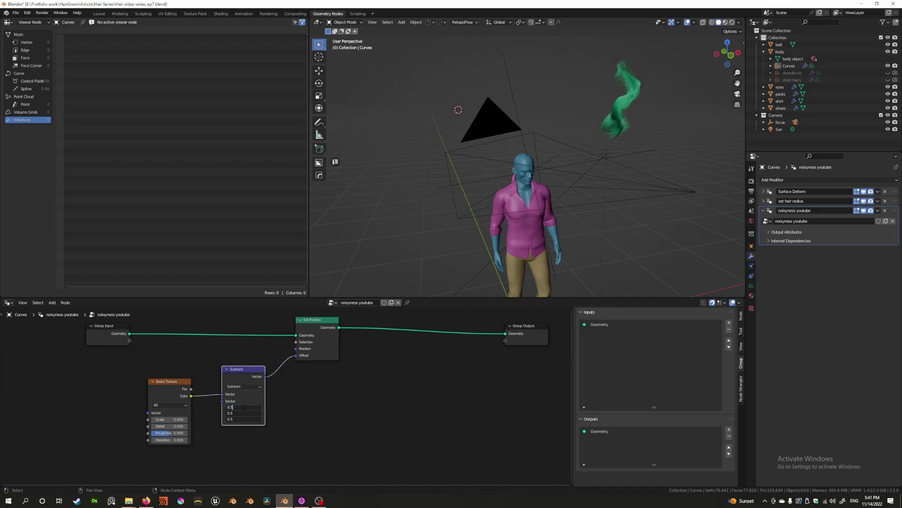
text(0.5)
key(Return)
middle_drag(536, 226, 498, 199)
scroll(533, 232, up, 5)
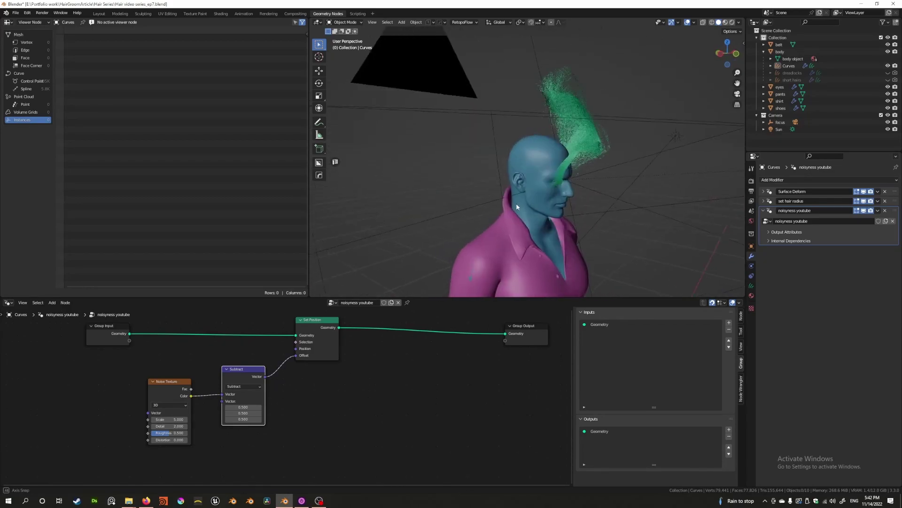
middle_drag(516, 203, 459, 200)
- Insert a Resample Curve node into the geometry link between Group Input and Set Position
middle_drag(199, 325, 235, 353)
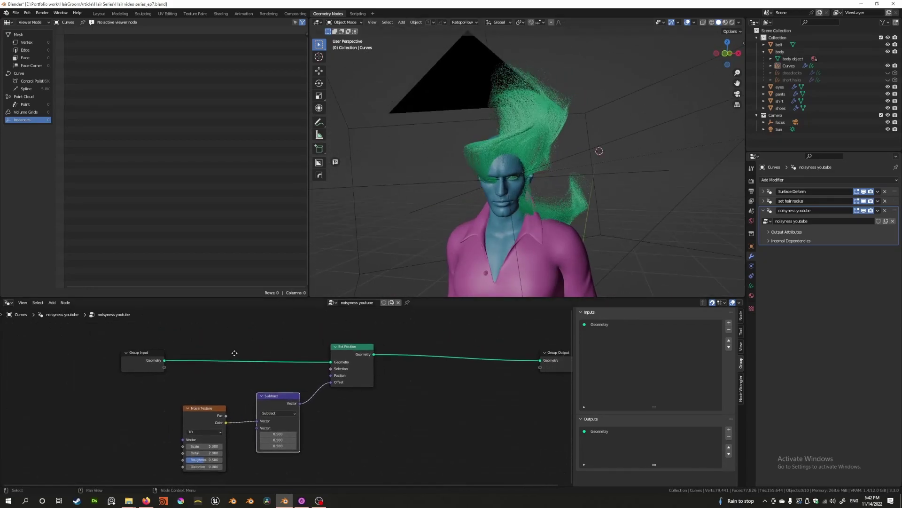
key(shift+a)
mouse_move(218, 341)
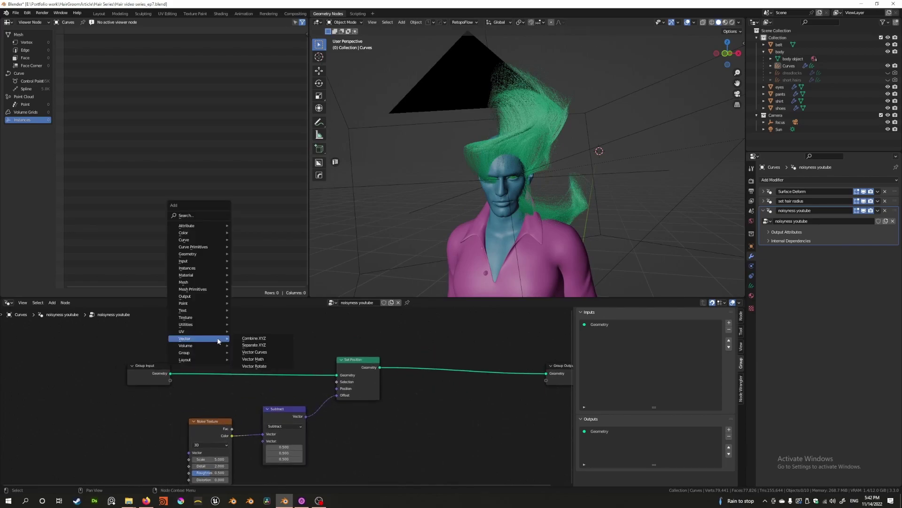
mouse_move(212, 240)
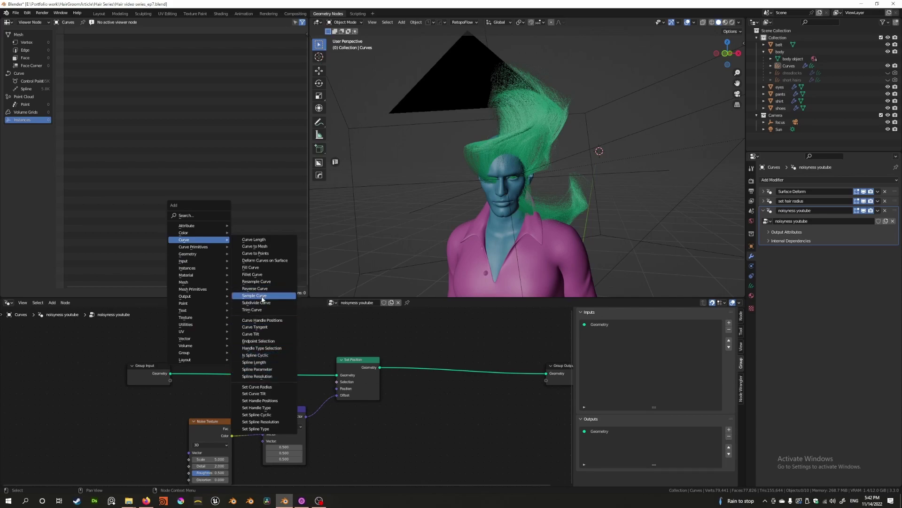
click(260, 282)
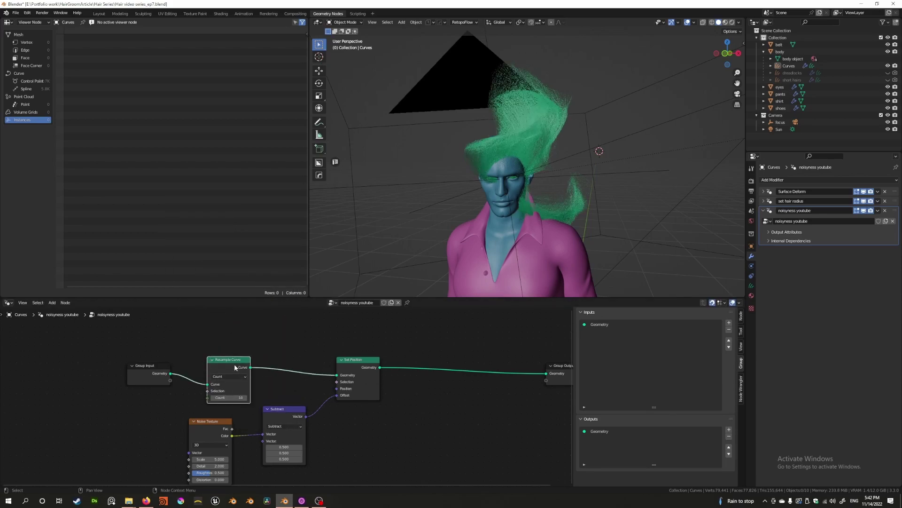
click(216, 341)
- Raise the Resample Curve node's Count to about 80 and save the file
mouse_move(235, 380)
mouse_down()
mouse_move(256, 380)
mouse_move(230, 379)
mouse_up()
scroll(423, 234, up, 4)
middle_drag(369, 217, 430, 236)
drag(246, 379, 265, 378)
key(ctrl+s)
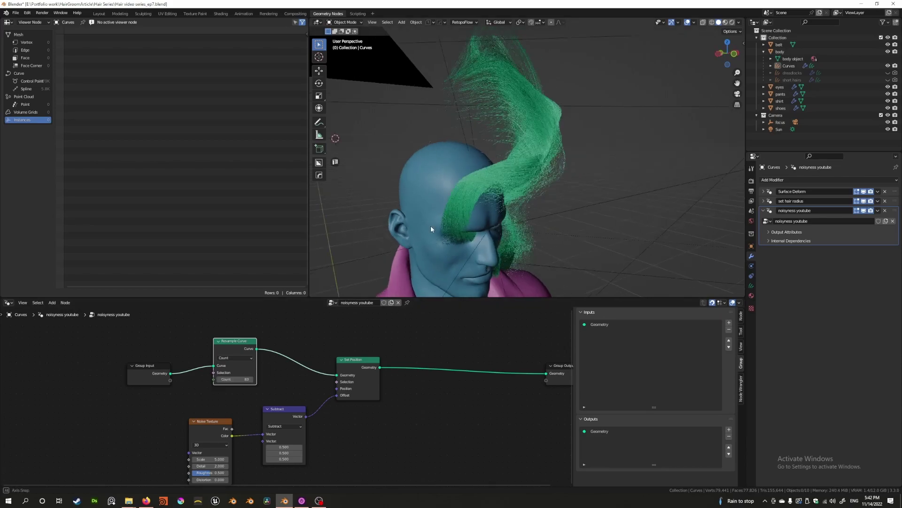
- Try a Noise Texture Scale of 1 and even lower values to compare the effect on the hair
scroll(430, 224, down, 4)
middle_drag(430, 225, 376, 253)
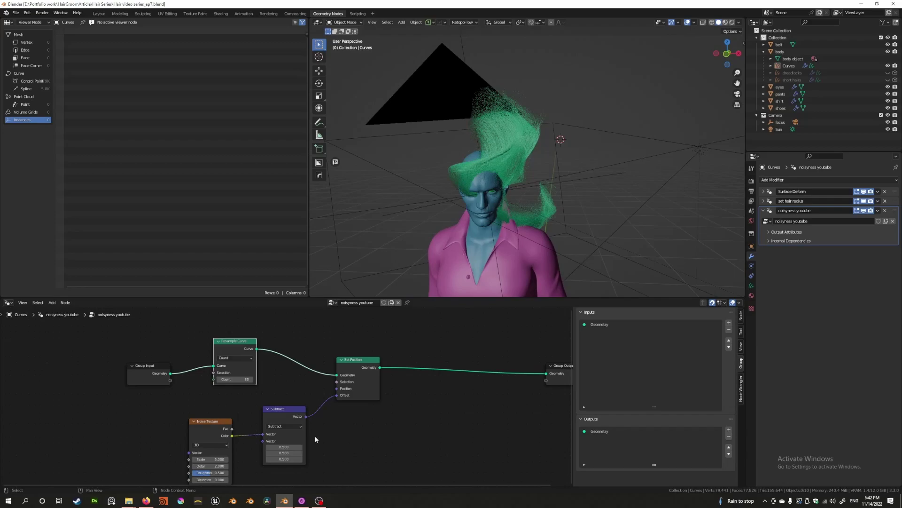
middle_drag(254, 435, 292, 384)
middle_drag(540, 147, 423, 162)
middle_drag(310, 341, 322, 350)
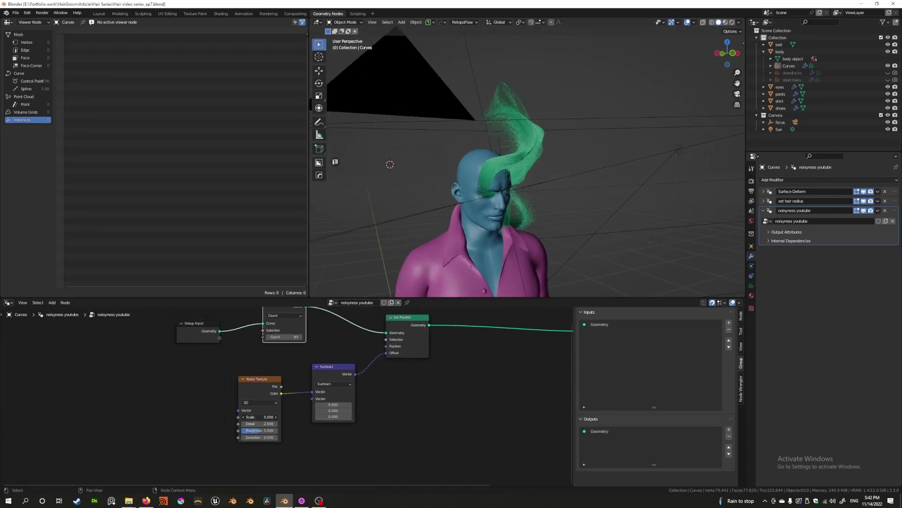
text(1)
key(Return)
middle_drag(465, 198, 484, 216)
middle_drag(484, 216, 486, 228)
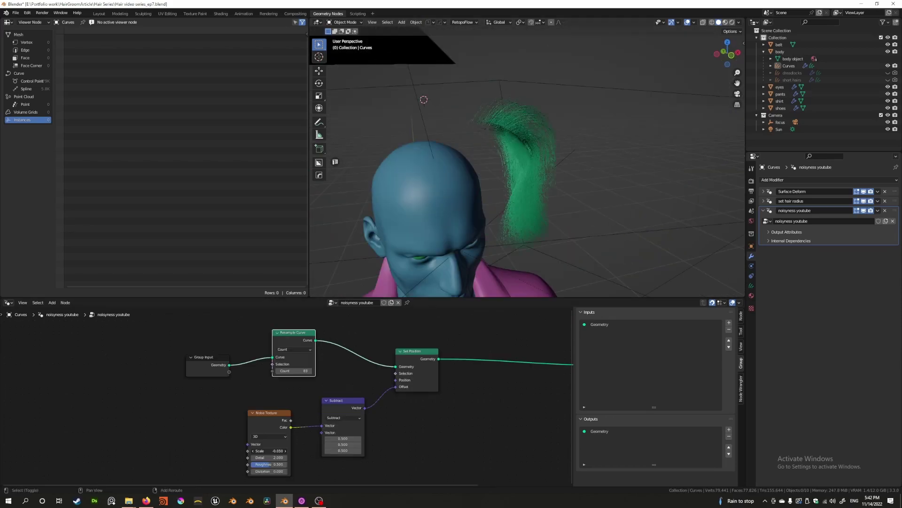
mouse_move(269, 450)
shift+mouse_down()
mouse_move(248, 450)
mouse_move(262, 450)
shift+mouse_up()
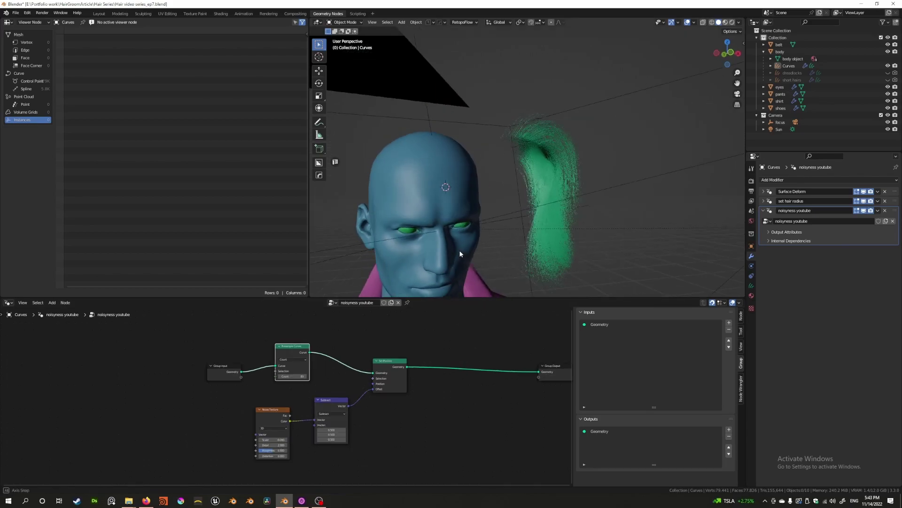
- Restore the Noise Texture's Scale to 5
middle_drag(459, 254, 437, 270)
click(270, 440)
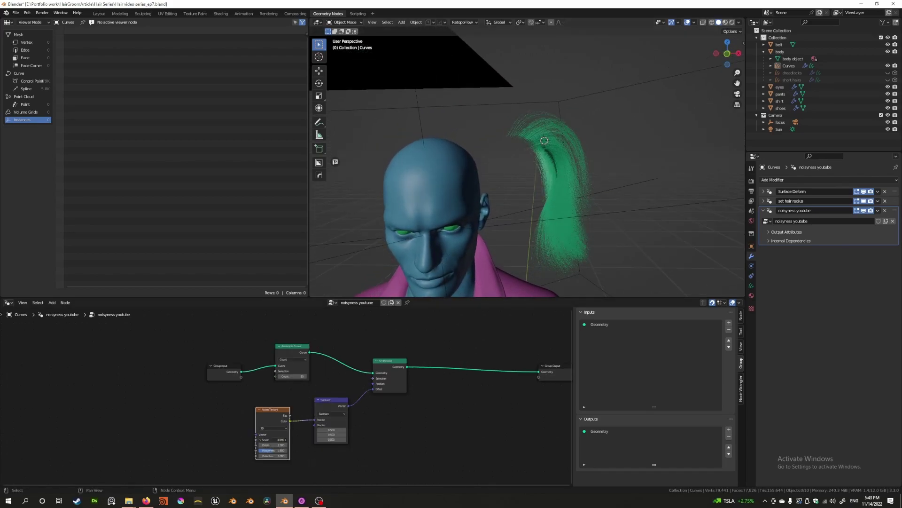
text(5)
key(Return)
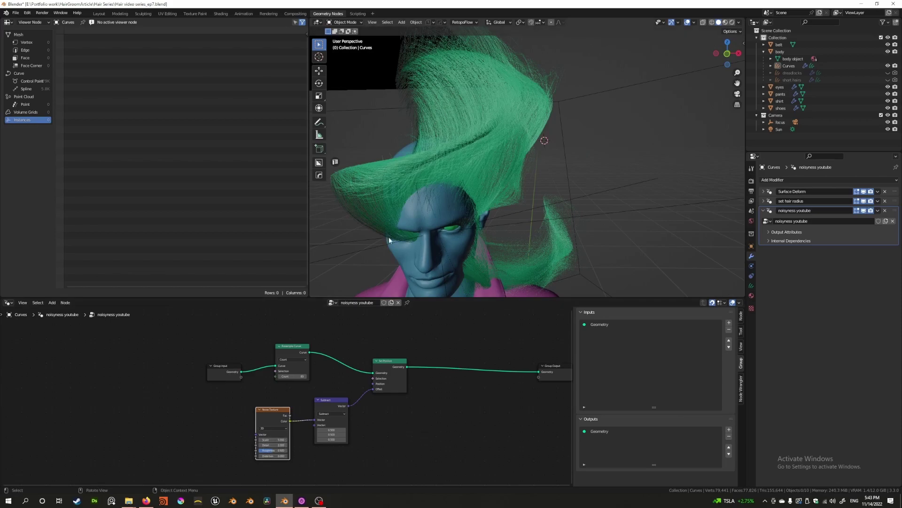
scroll(389, 240, down, 4)
middle_drag(395, 238, 479, 237)
- Insert a duplicate of the Subtract node before the Set Position Offset and switch its operation to Scale
middle_drag(397, 384, 392, 367)
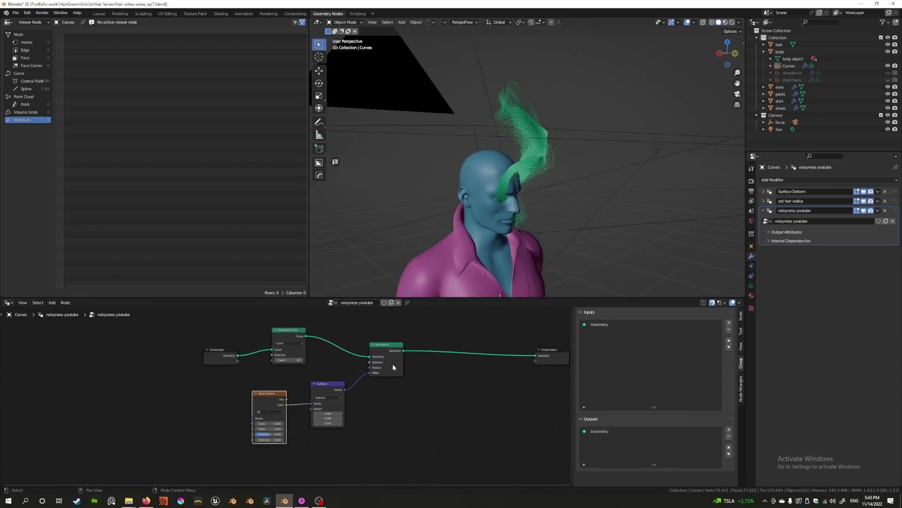
drag(394, 367, 451, 348)
middle_drag(392, 395, 372, 395)
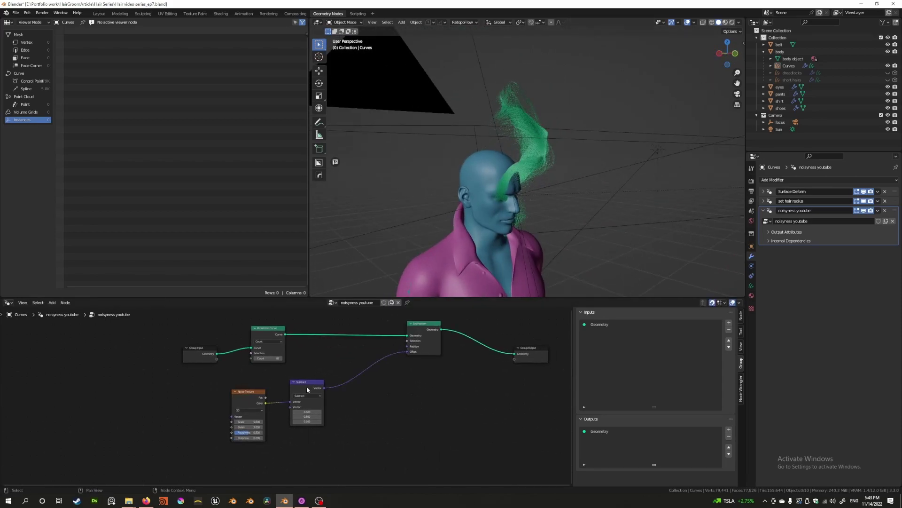
click(308, 389)
key(shift+d)
click(367, 385)
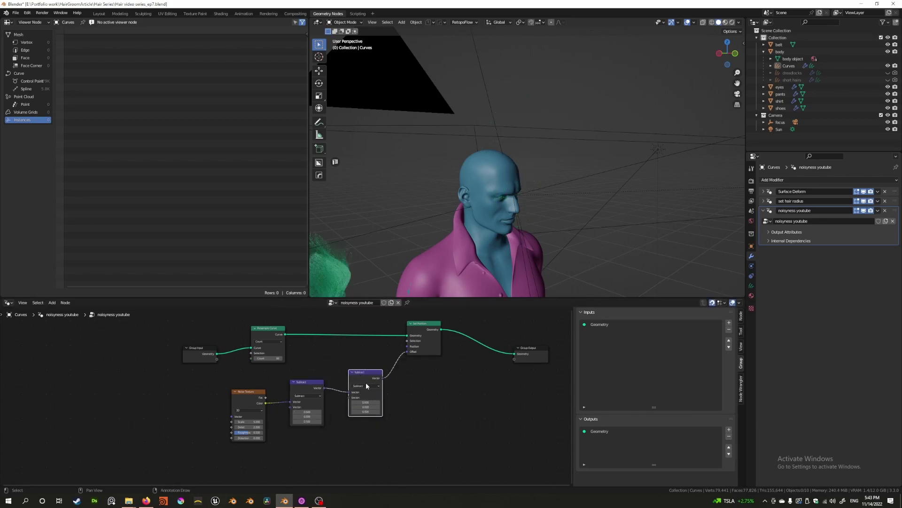
click(366, 385)
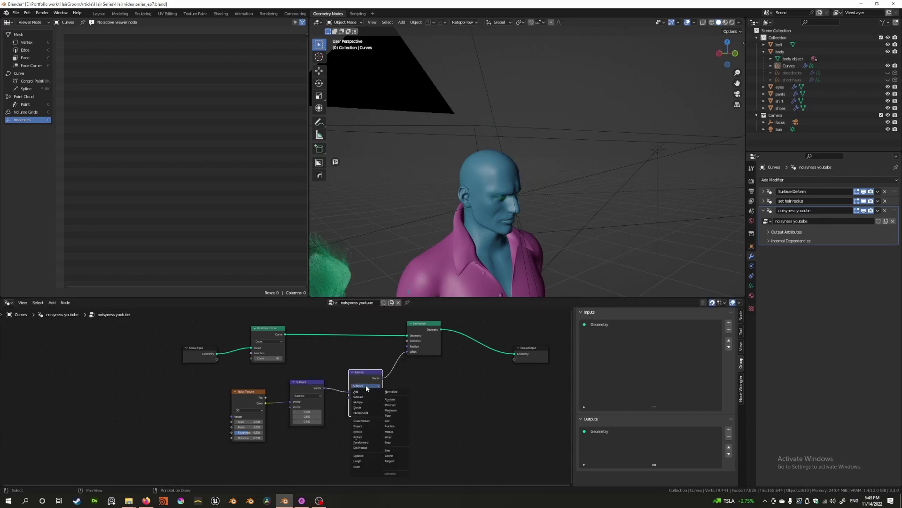
click(362, 467)
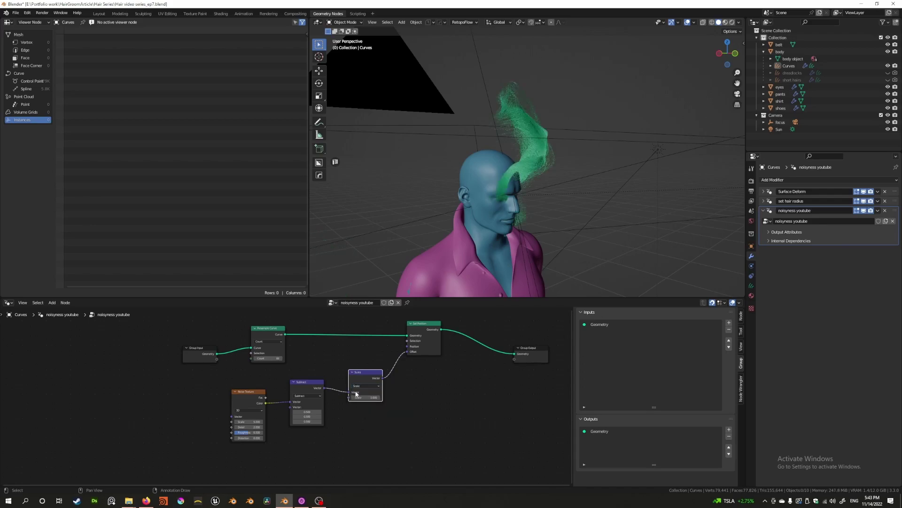
- Lower the Scale factor of the vector Scale node so the noise displaces the hair only slightly
shift+drag(365, 397, 328, 398)
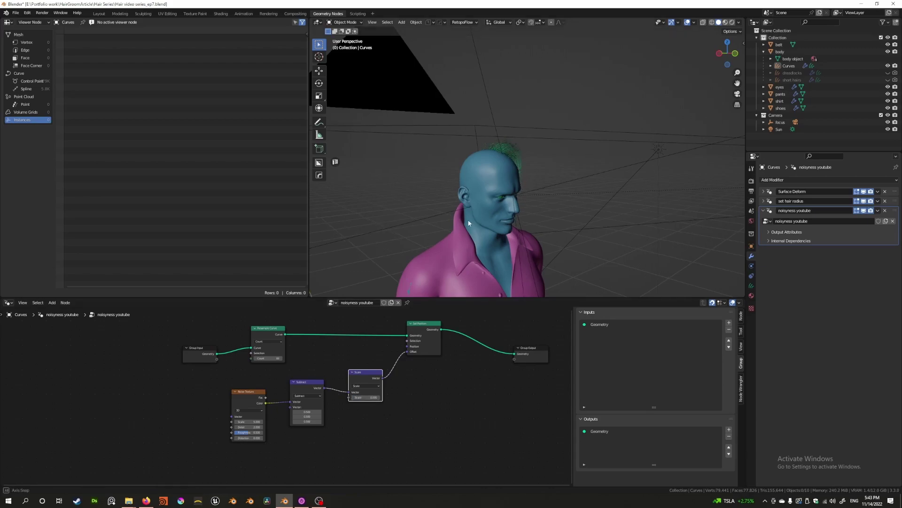
middle_drag(478, 202, 415, 234)
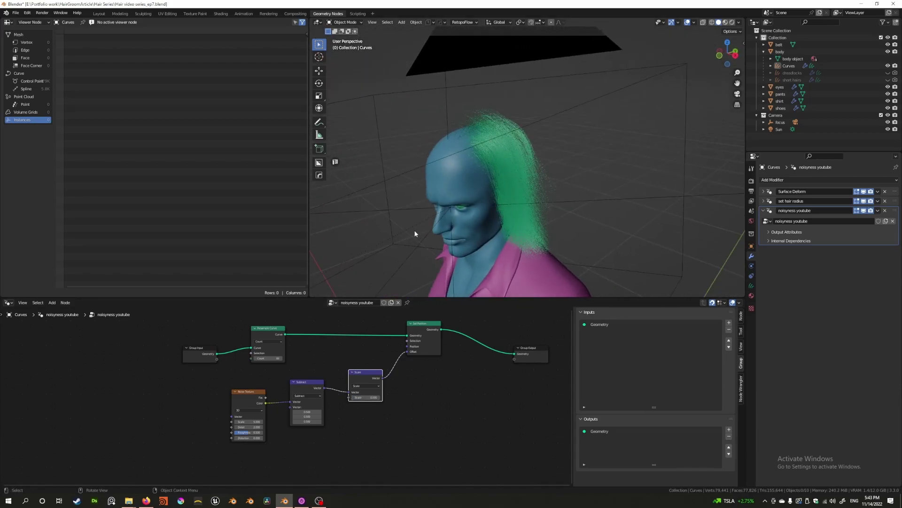
scroll(413, 238, up, 3)
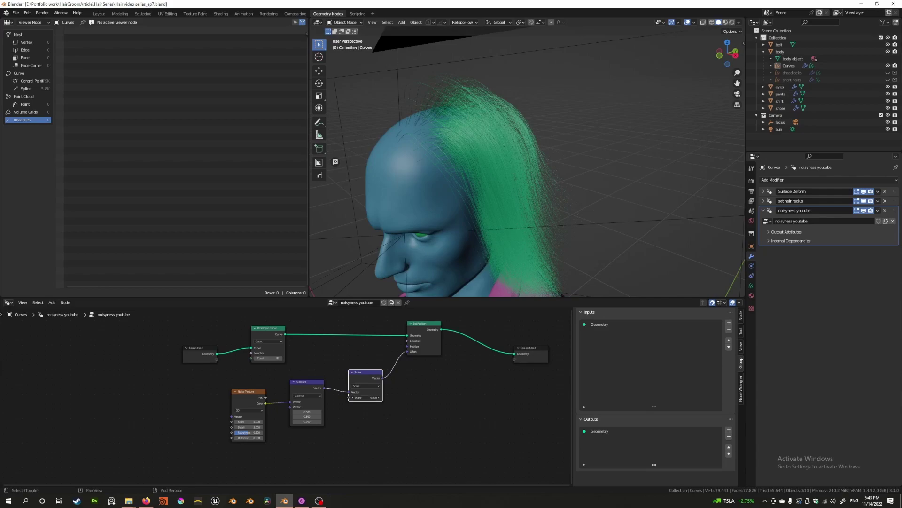
shift+drag(366, 397, 387, 397)
middle_drag(382, 256, 409, 211)
scroll(416, 239, down, 4)
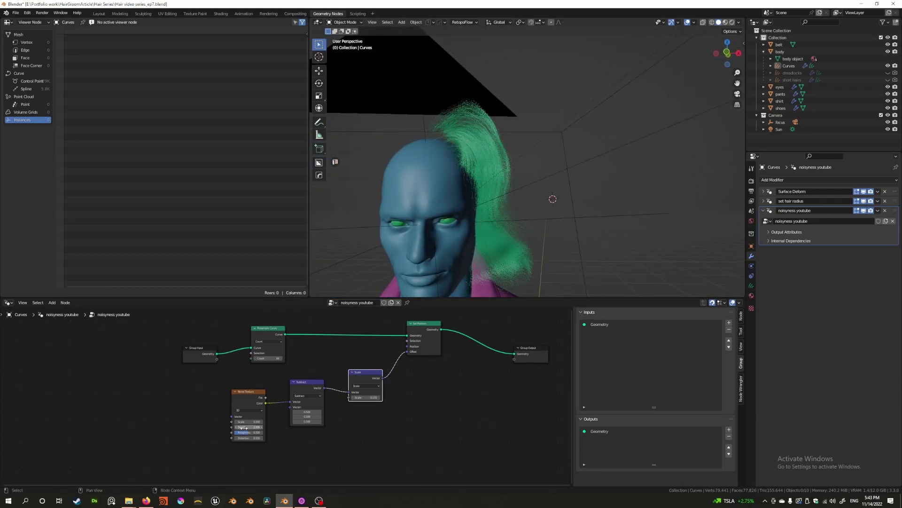
- Increase the Noise Texture's Scale strongly for finer noise and reduce the vector Scale node's factor to soften the frizz
drag(248, 422, 298, 422)
middle_drag(442, 257, 427, 279)
scroll(426, 278, up, 6)
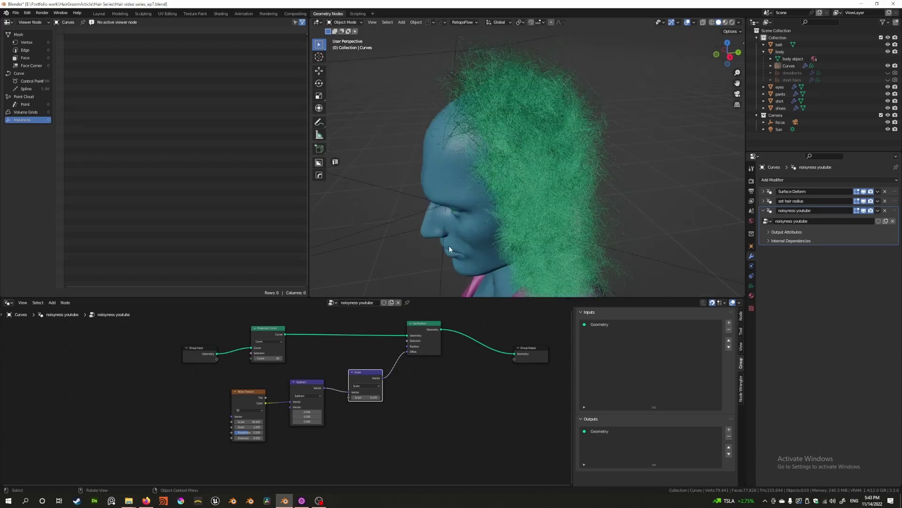
middle_drag(529, 199, 506, 274)
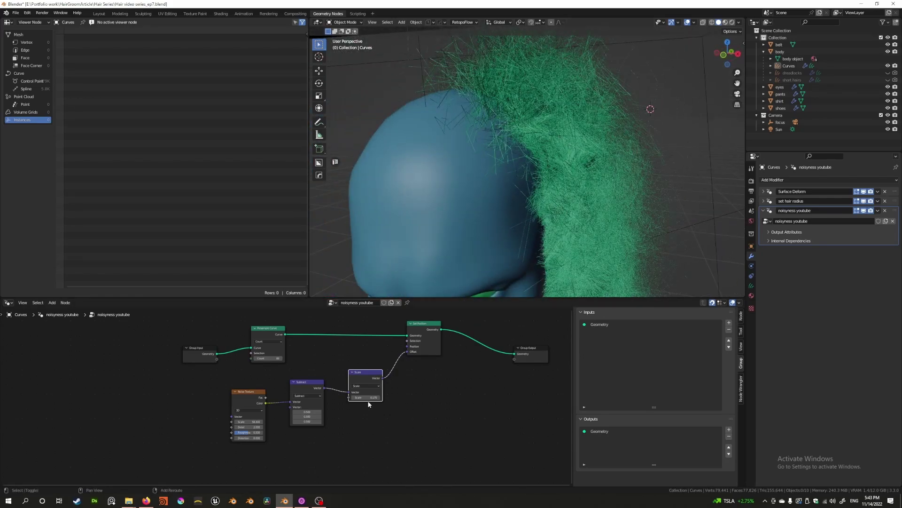
mouse_move(365, 397)
mouse_down()
mouse_move(357, 397)
mouse_move(371, 397)
mouse_up()
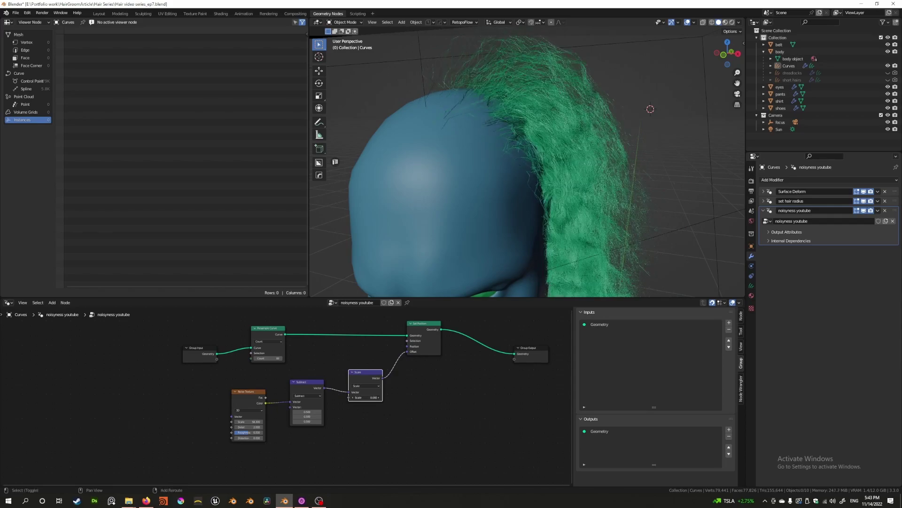
- Set the Noise Texture's Detail to 2.5 and Roughness to 0.775, try a higher Distortion and reset it to 0
middle_drag(488, 263, 464, 208)
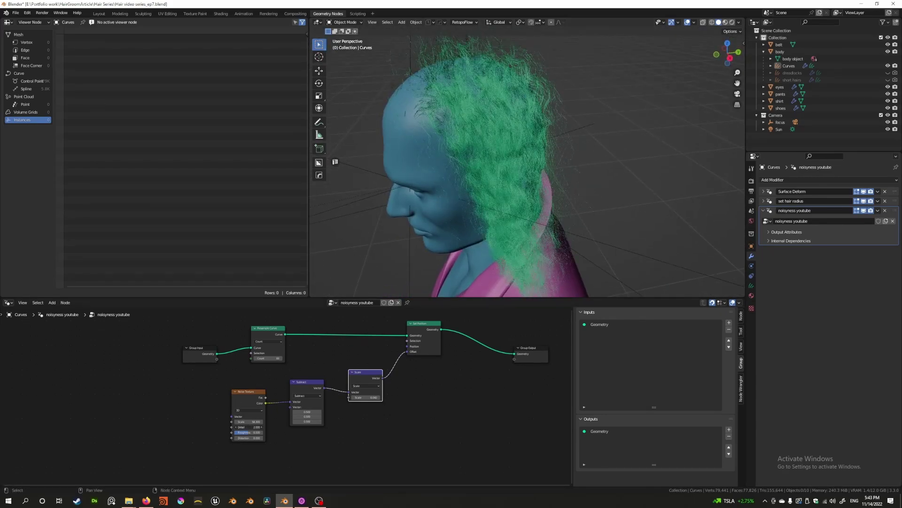
drag(249, 427, 266, 438)
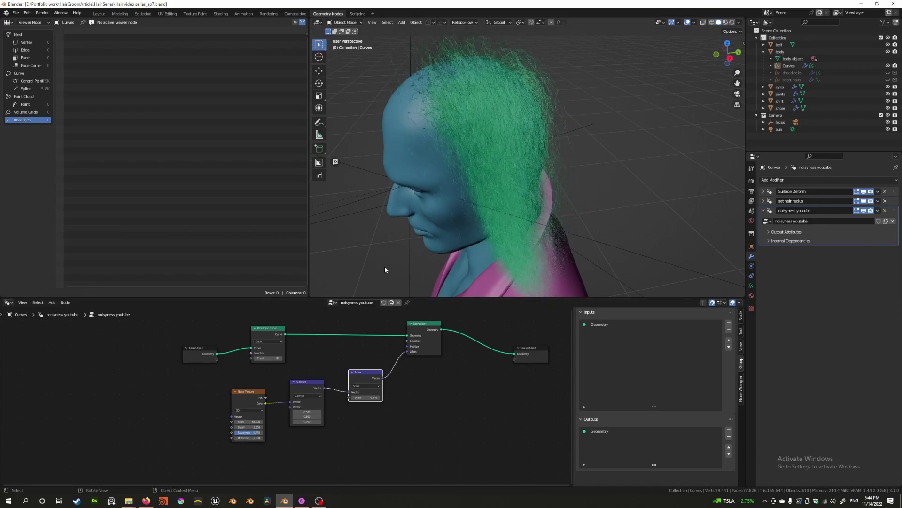
middle_drag(385, 270, 400, 282)
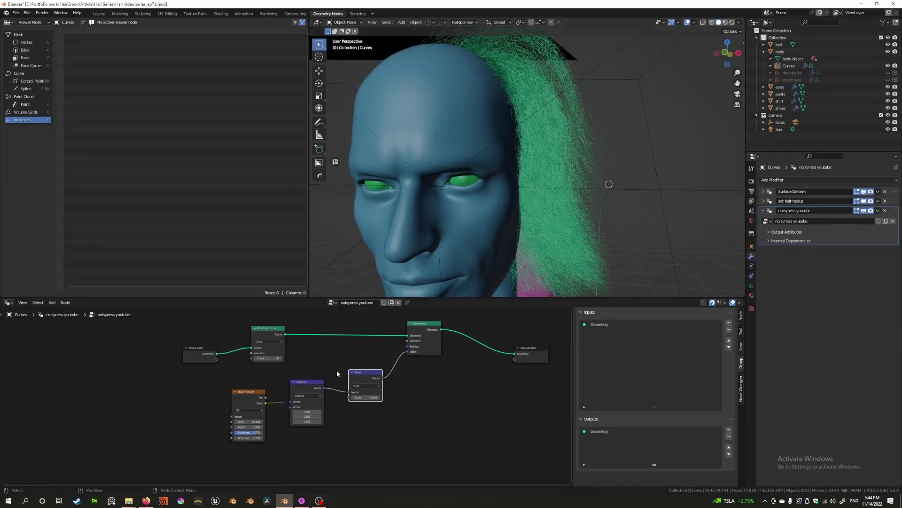
key(Return)
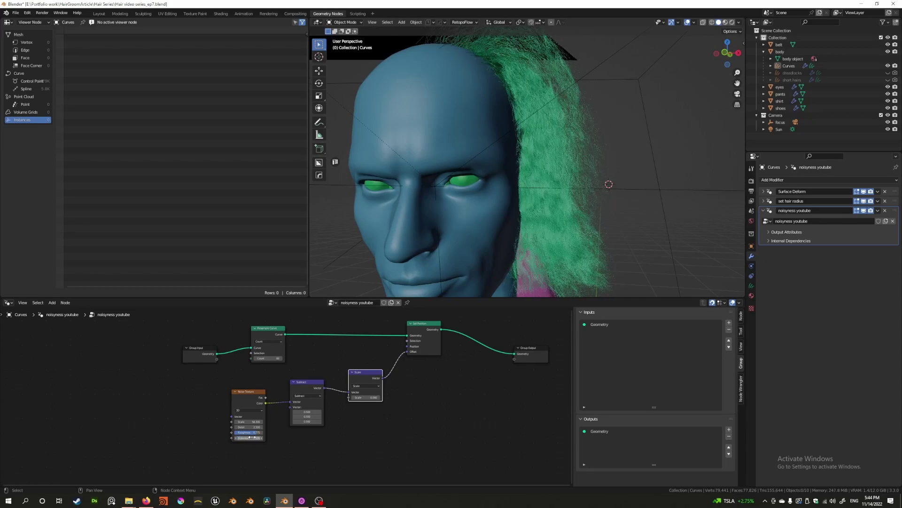
- Move the Group Input node away and expose the Noise Texture's Scale, Detail, Roughness and Distortion as group inputs
scroll(467, 207, down, 3)
drag(202, 357, 129, 359)
scroll(207, 387, up, 1)
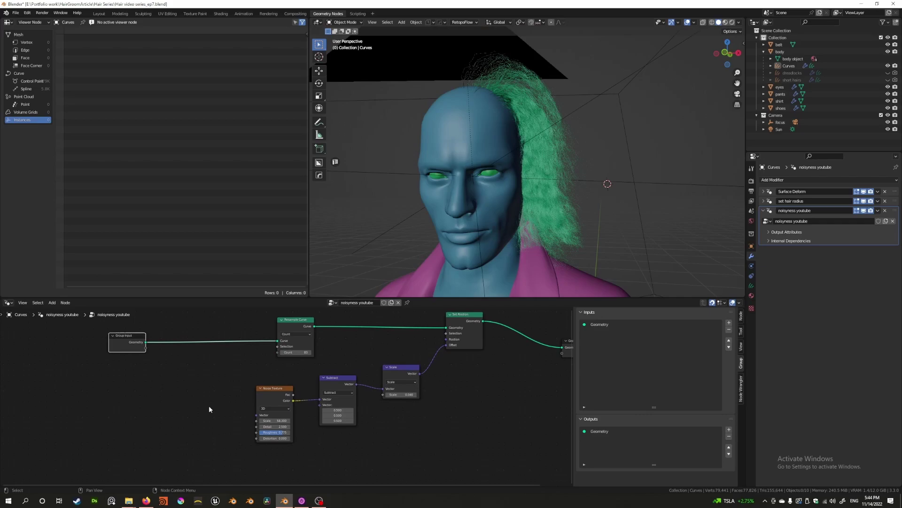
drag(256, 420, 145, 348)
drag(257, 426, 145, 356)
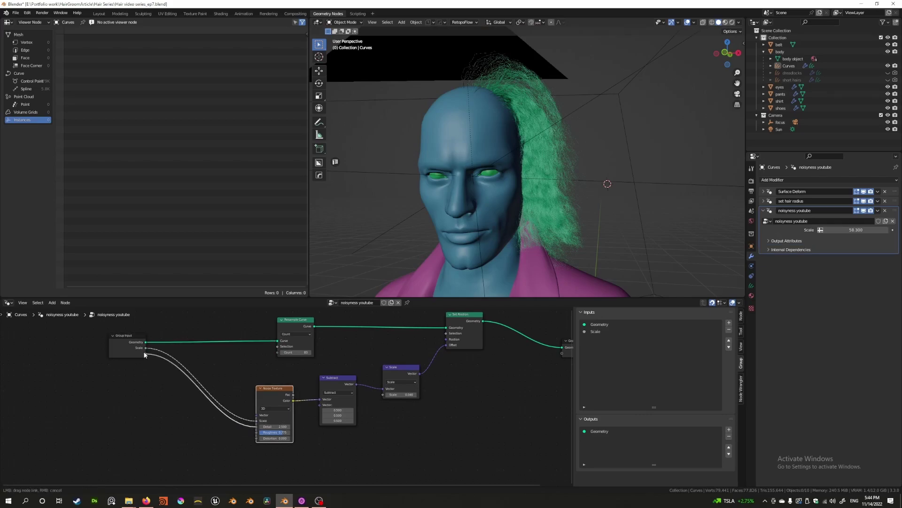
drag(249, 429, 143, 365)
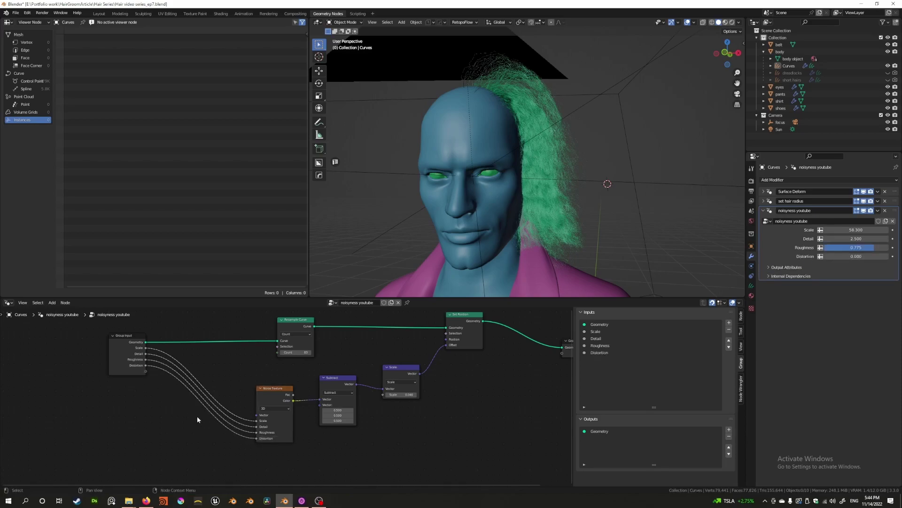
- Review the default, minimum and maximum settings of the Scale, Detail and Roughness group inputs
click(598, 331)
scroll(625, 367, down, 3)
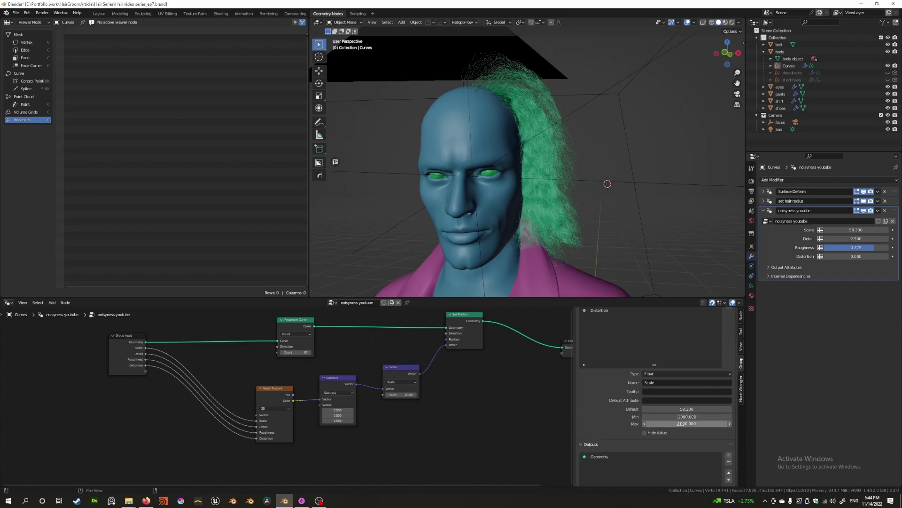
scroll(616, 400, up, 3)
click(596, 324)
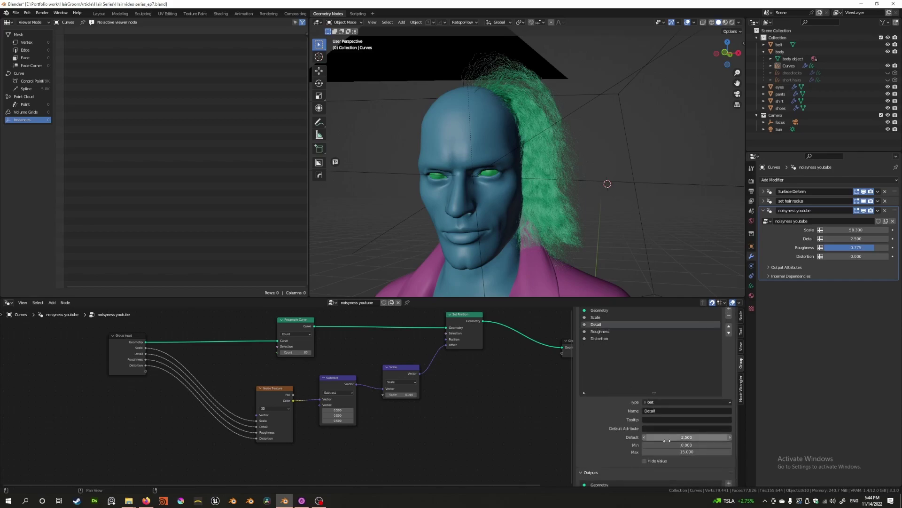
click(601, 331)
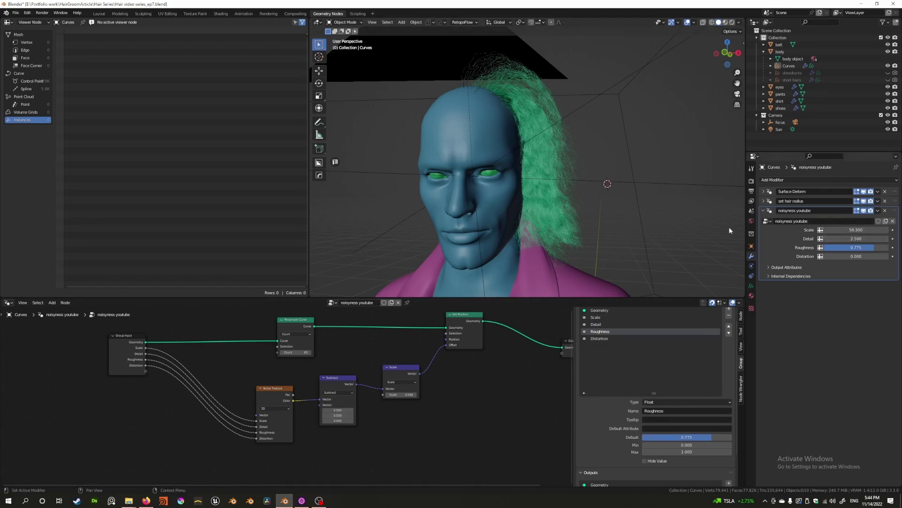
middle_drag(606, 278, 632, 272)
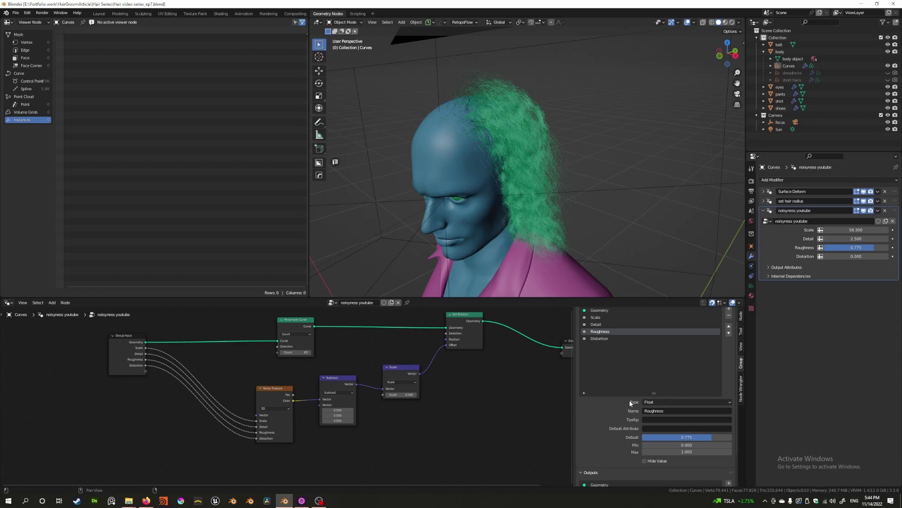
- Move the Noise Texture and Subtract nodes down, expose the vector Scale node's factor as a group input and lower it to 0.017
middle_drag(526, 376, 481, 374)
middle_drag(414, 246, 451, 253)
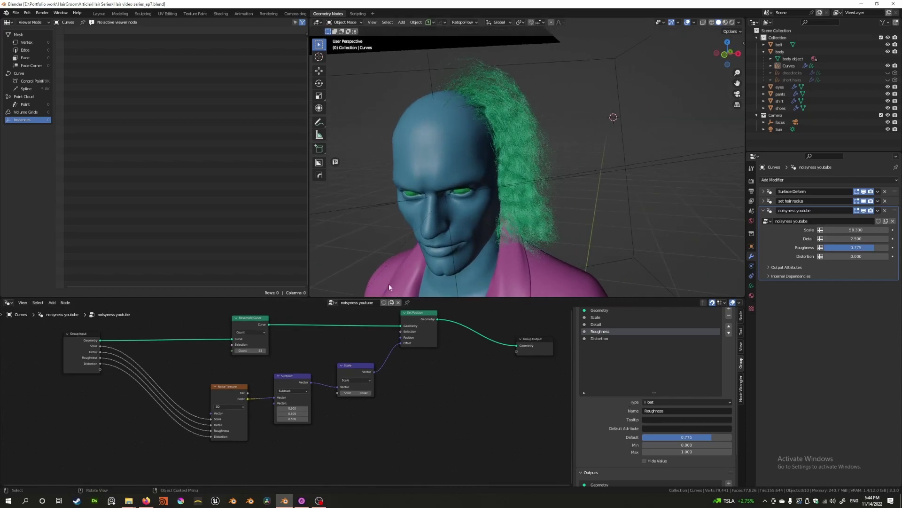
middle_drag(408, 377, 402, 390)
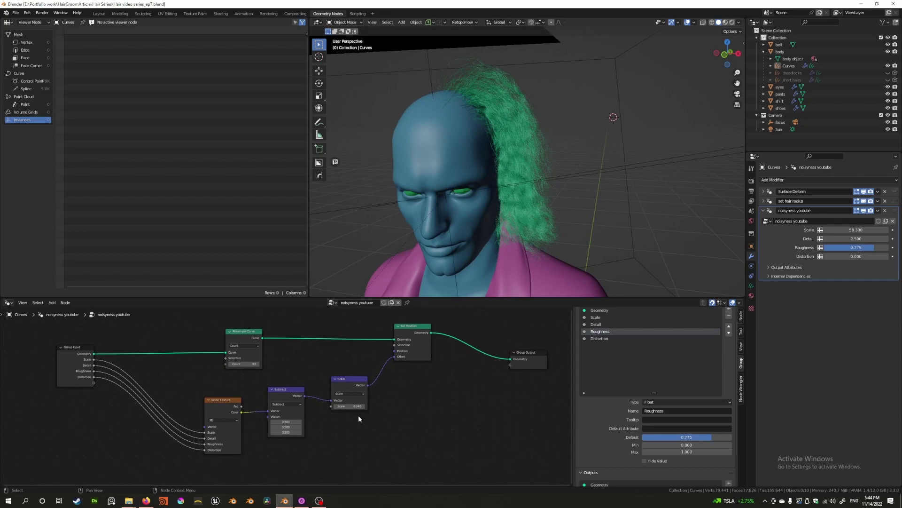
middle_drag(341, 407, 375, 397)
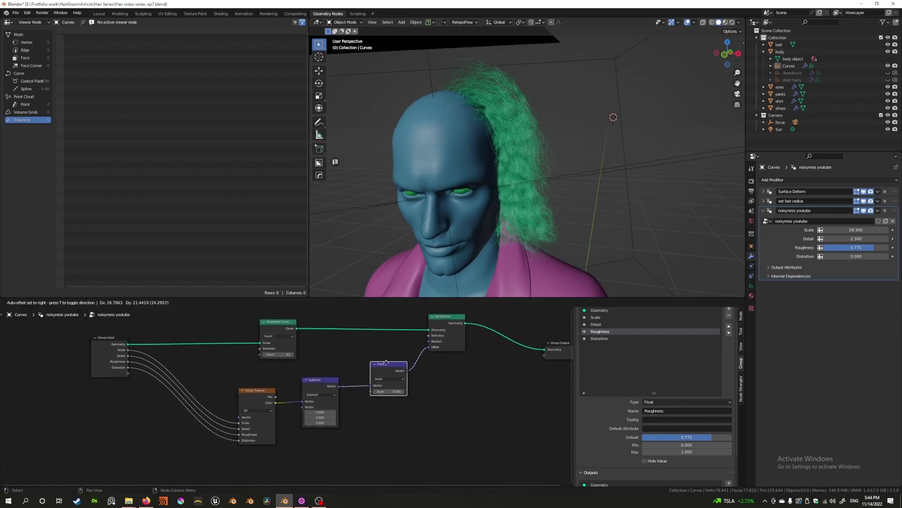
drag(347, 363, 263, 413)
key(g)
click(367, 391)
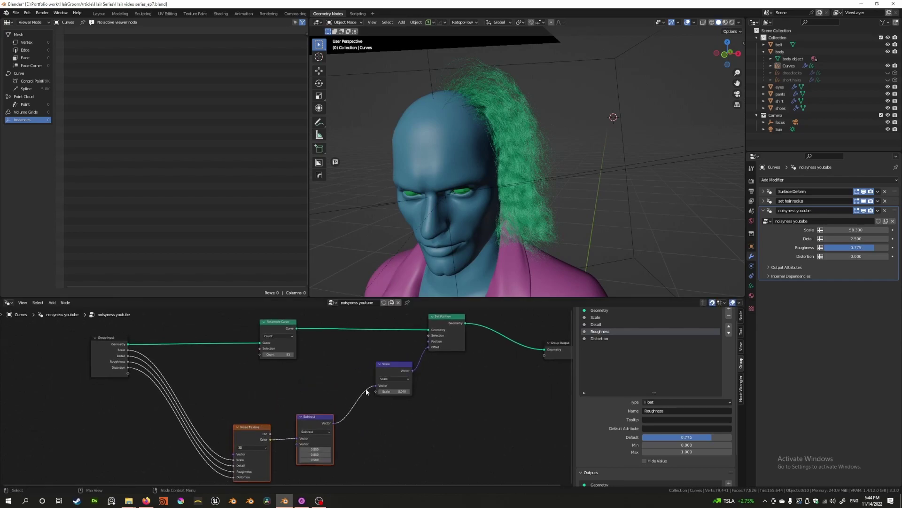
drag(376, 391, 127, 372)
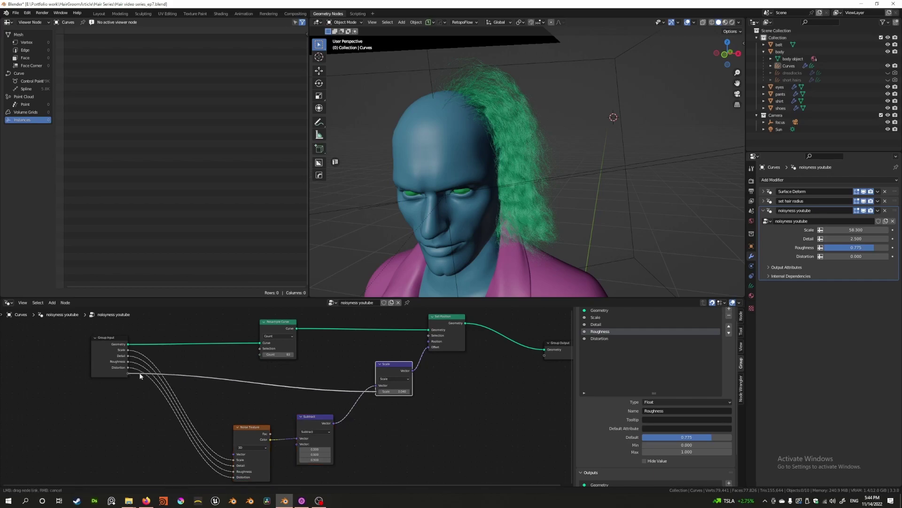
scroll(397, 384, up, 1)
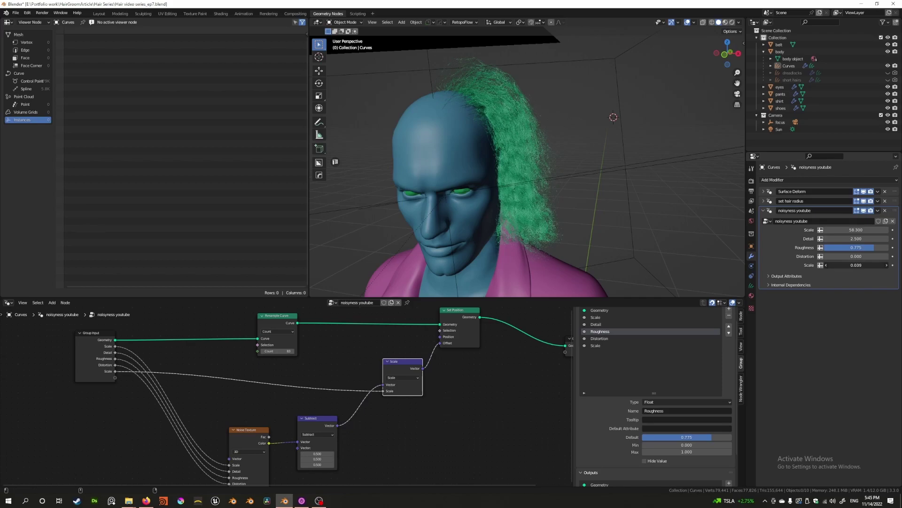
drag(857, 265, 835, 265)
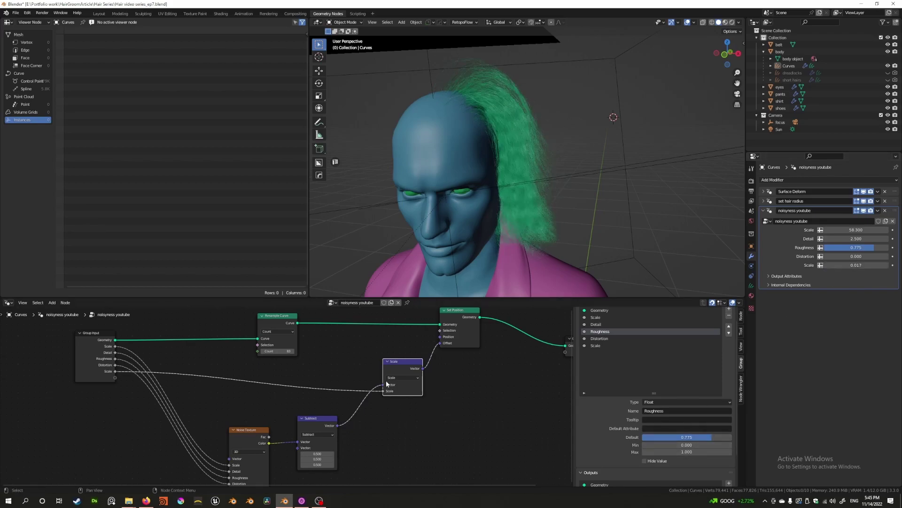
- Limit the last Scale group input to a minimum of 0 and a maximum of 1
click(595, 345)
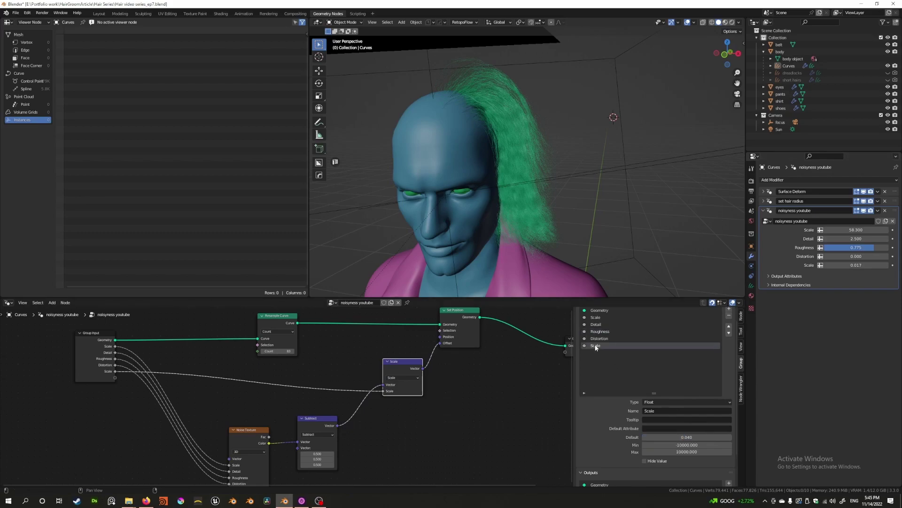
click(670, 444)
key(Return)
click(670, 452)
text(1)
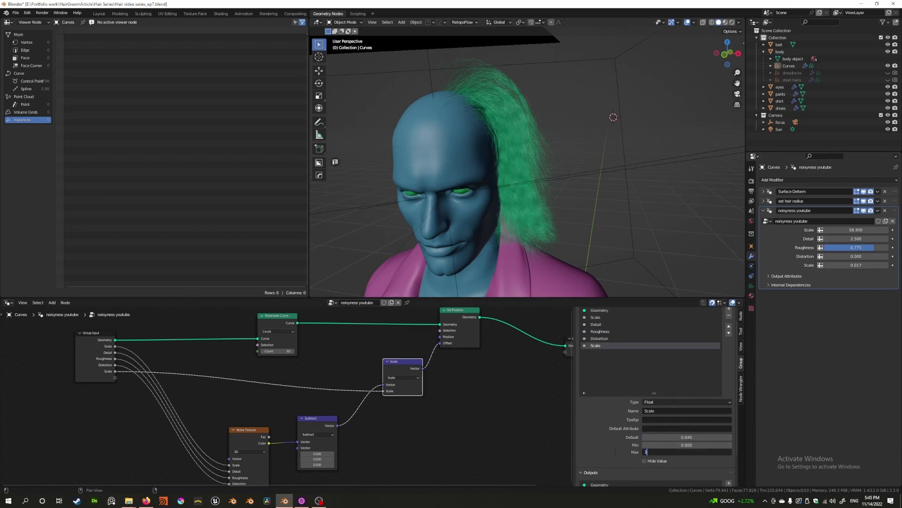
key(Return)
- Test the modifier's last Scale value at 1, 0.01 and 0.028 on the hair, and settle on 0.054
mouse_move(872, 262)
mouse_down()
mouse_move(841, 262)
mouse_move(874, 262)
mouse_up()
middle_drag(496, 235, 517, 214)
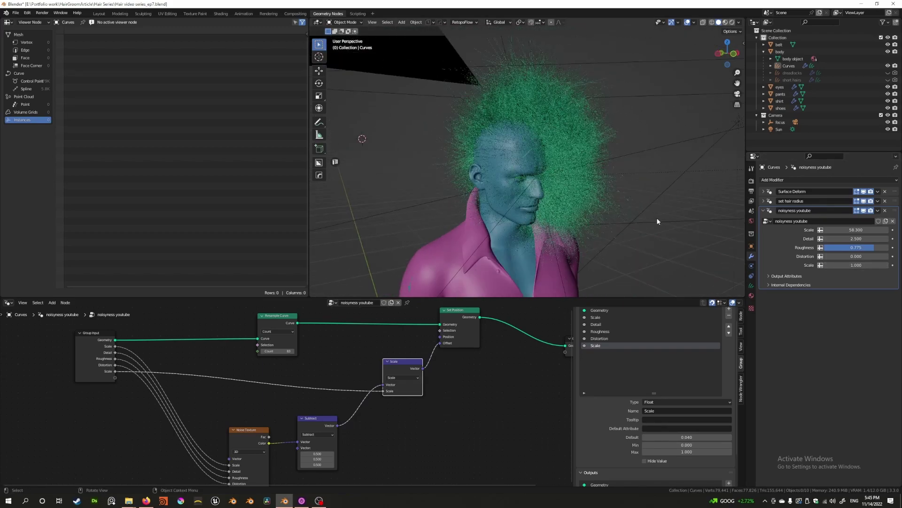
drag(871, 261, 841, 262)
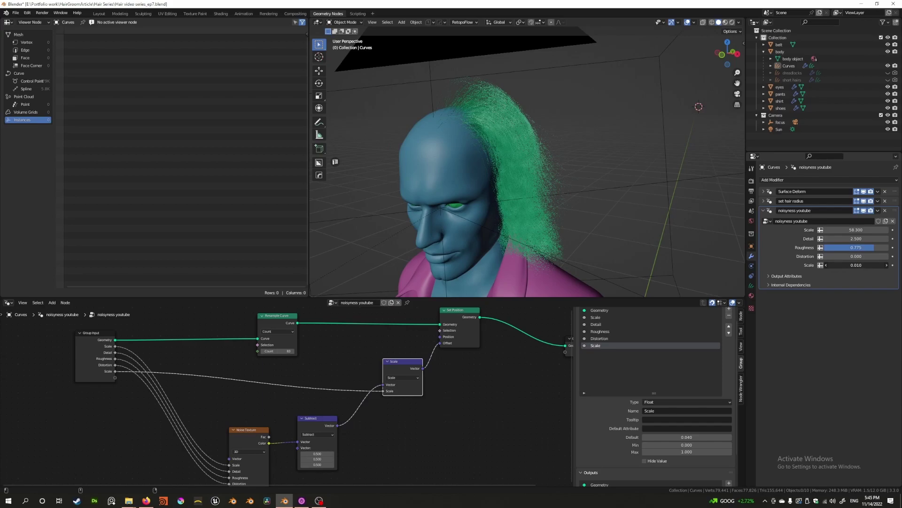
drag(856, 265, 867, 266)
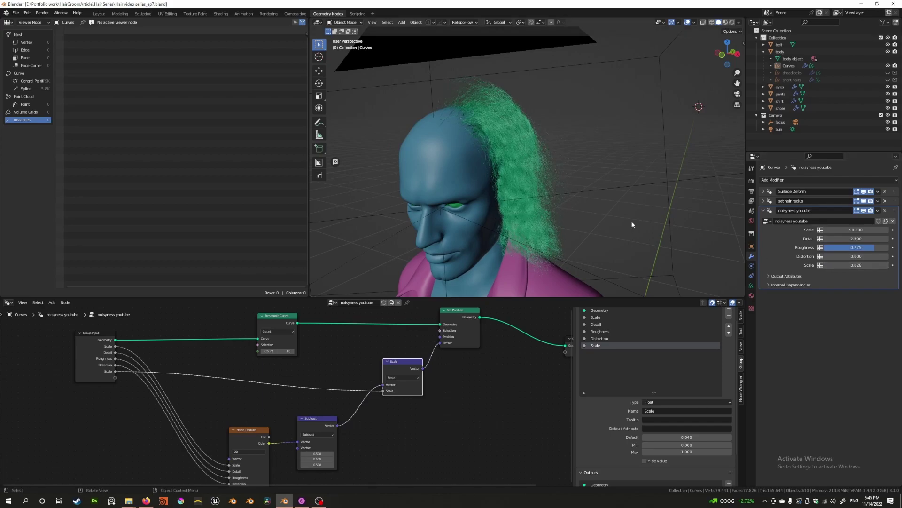
middle_drag(630, 221, 605, 168)
scroll(533, 135, up, 4)
drag(855, 265, 877, 265)
middle_drag(475, 163, 635, 194)
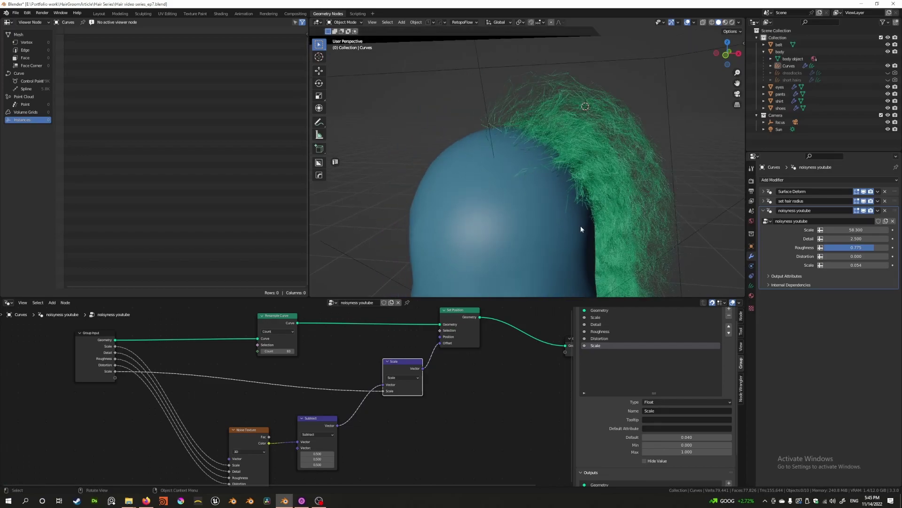
- Move the Group Output aside and insert a duplicate of the Set Position node between the original and the Group Output
middle_drag(544, 394, 430, 416)
drag(464, 362, 550, 337)
mouse_move(444, 375)
middle_down()
mouse_move(405, 396)
mouse_move(412, 409)
mouse_move(447, 384)
middle_up()
click(332, 352)
key(shift+d)
click(447, 352)
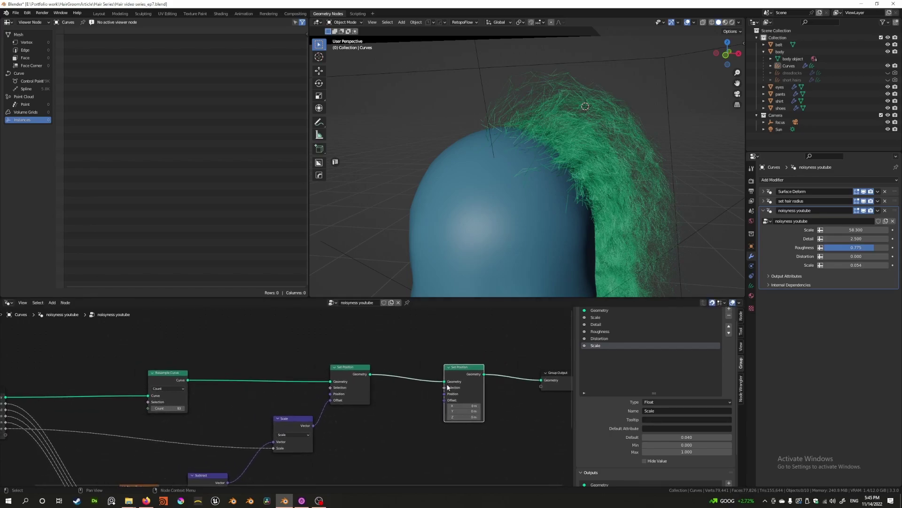
drag(462, 387, 473, 379)
middle_drag(426, 414, 435, 396)
scroll(411, 363, down, 3)
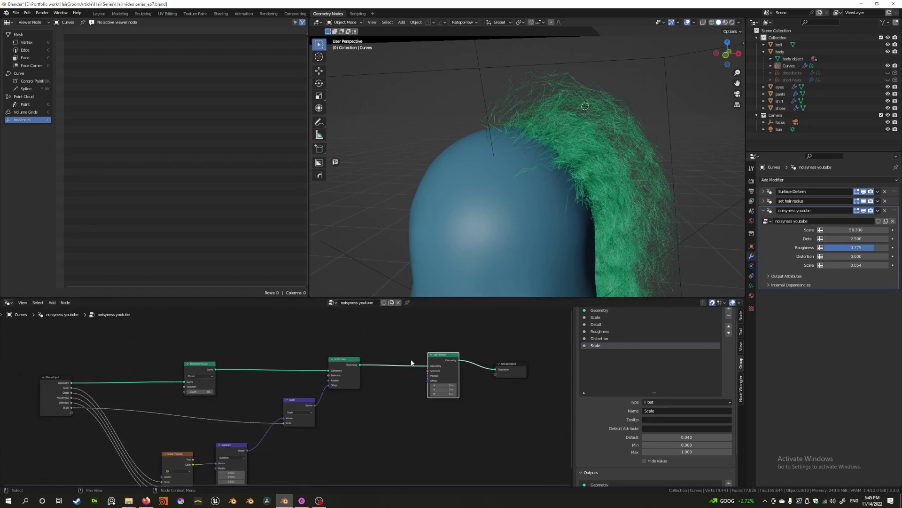
- Shift the second Set Position and the Group Output together to leave more space after the first Set Position
middle_drag(401, 363, 384, 370)
click(383, 369)
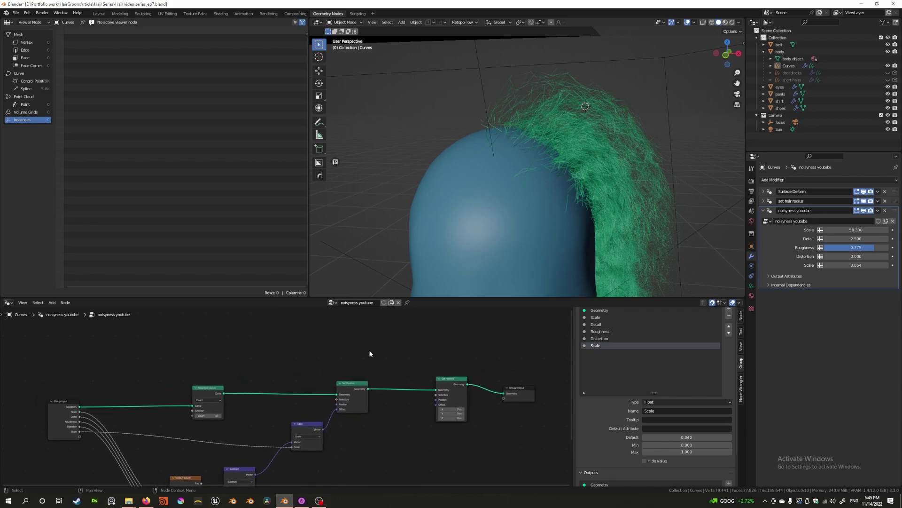
middle_drag(390, 448, 345, 410)
drag(500, 317, 387, 371)
key(g)
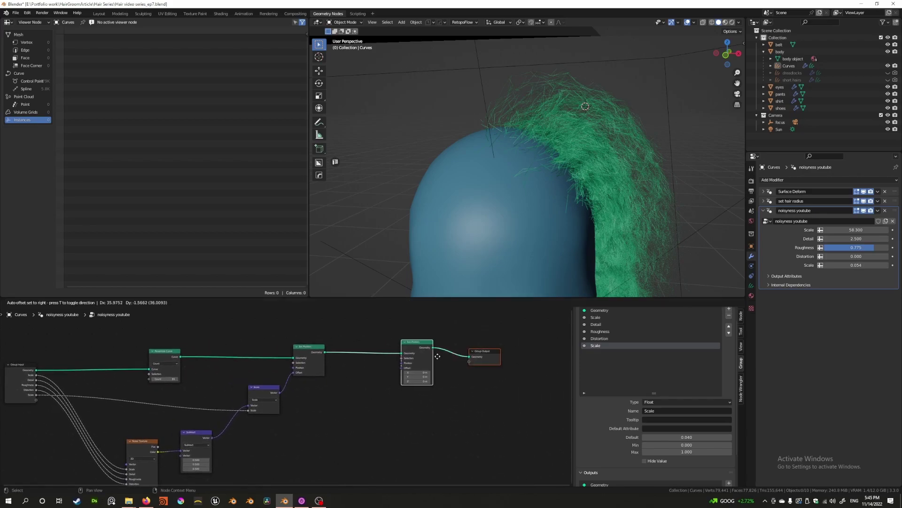
click(493, 357)
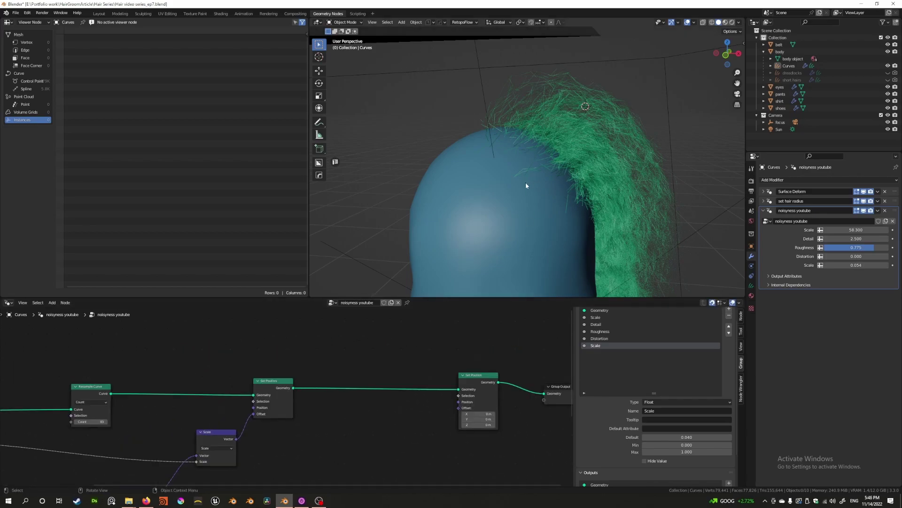
key(shift+a)
mouse_move(390, 346)
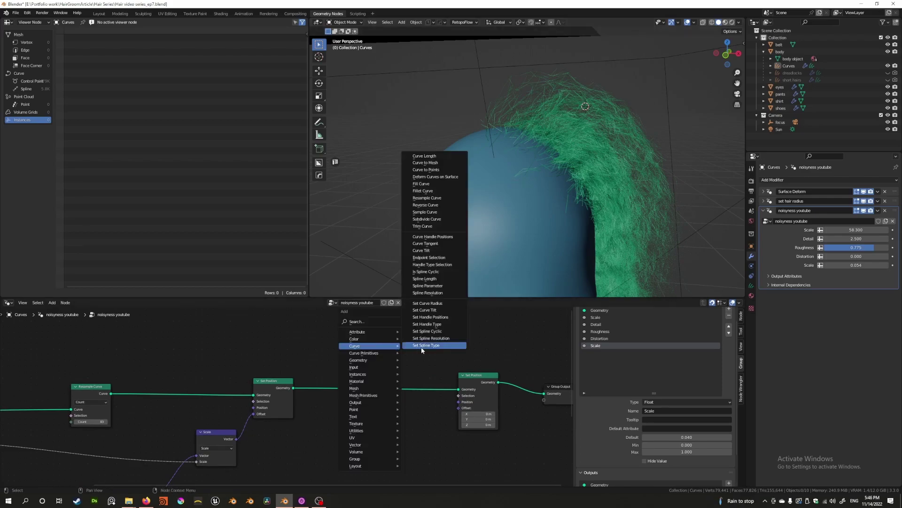
key(Escape)
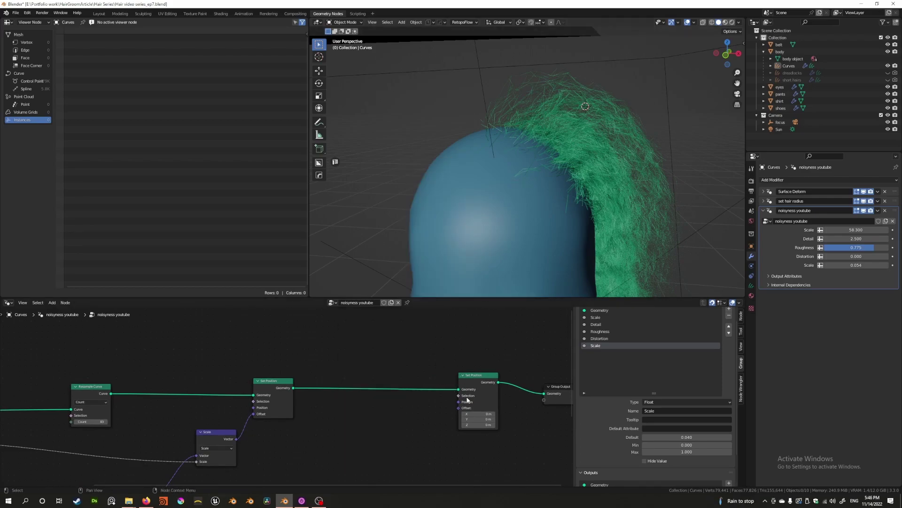
- Add an Endpoint Selection node above the link between the two Set Position nodes
click(491, 376)
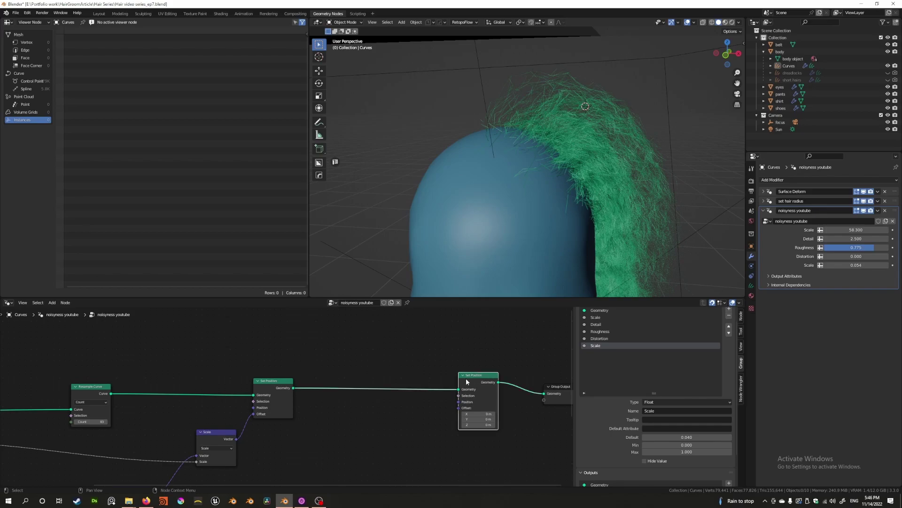
click(359, 347)
key(shift+a)
mouse_move(365, 350)
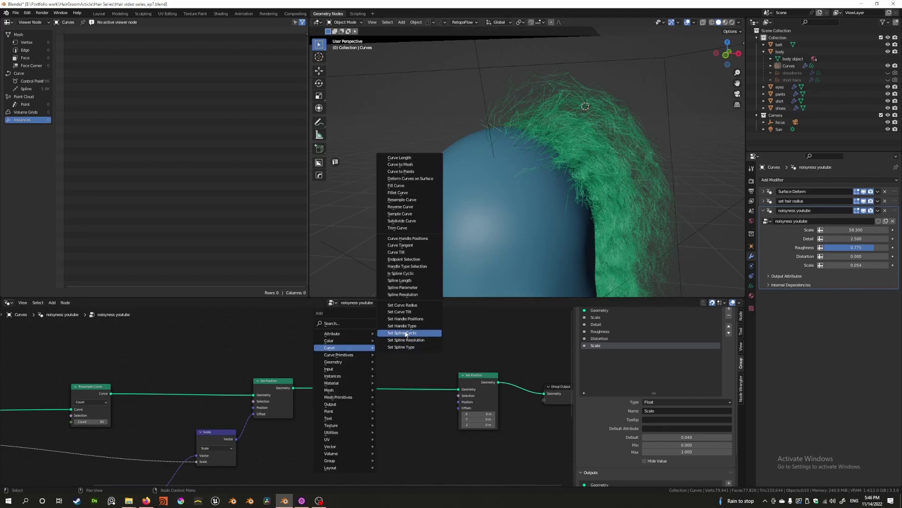
click(400, 259)
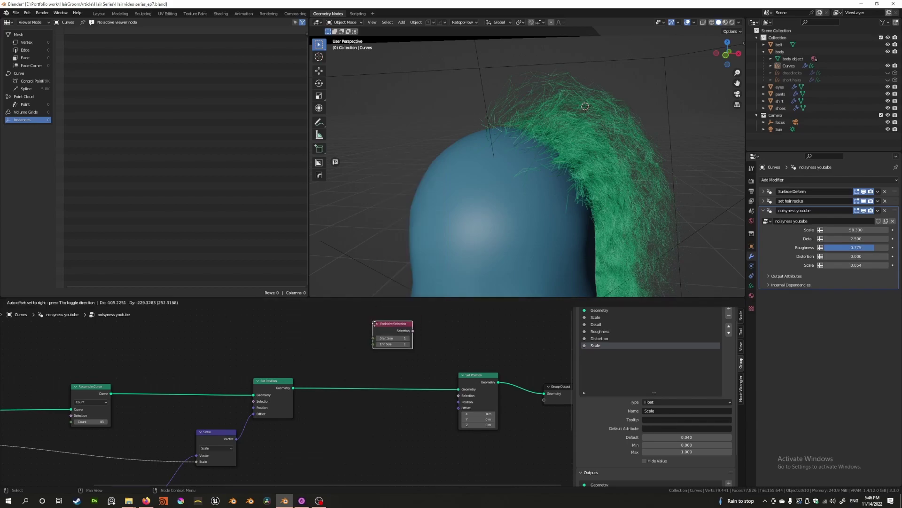
click(388, 327)
key(shift+a)
mouse_move(348, 339)
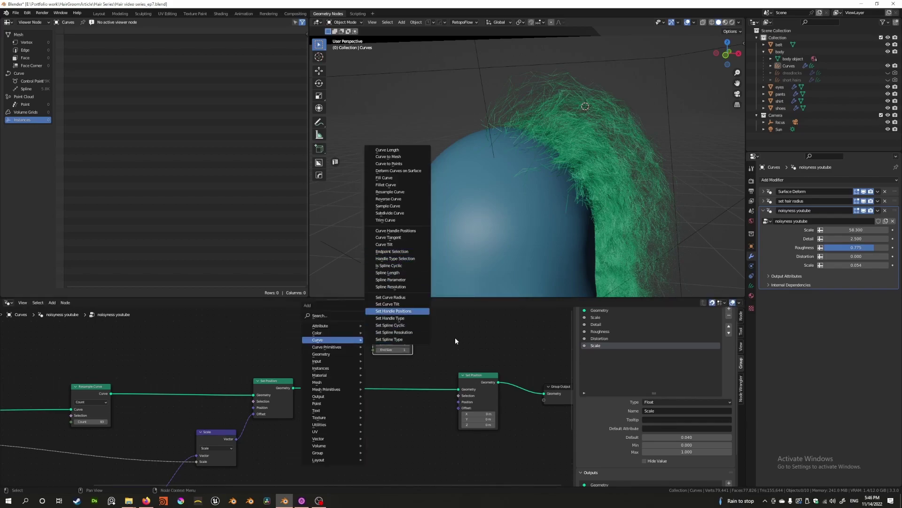
key(Escape)
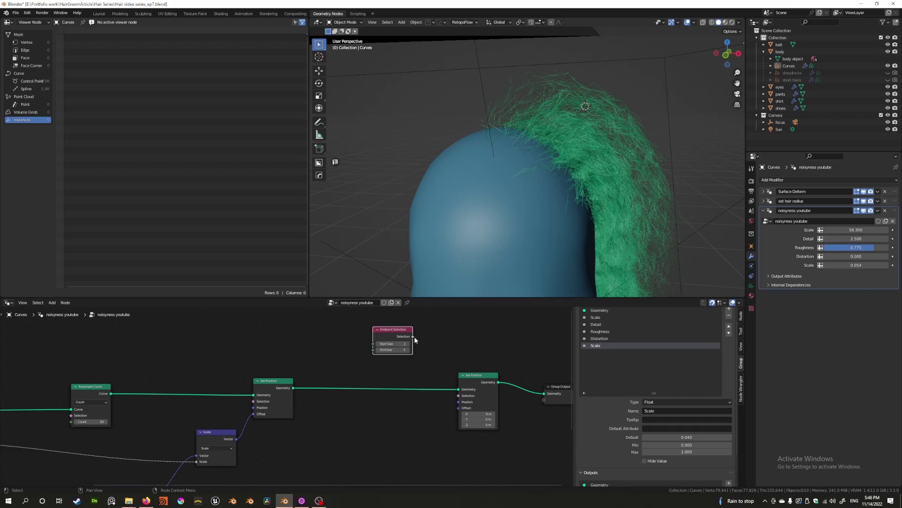
- Set the Endpoint Selection's End Size to 0 and connect its Selection output to the second Set Position's Selection input
click(381, 350)
text(0)
key(Return)
drag(413, 337, 458, 395)
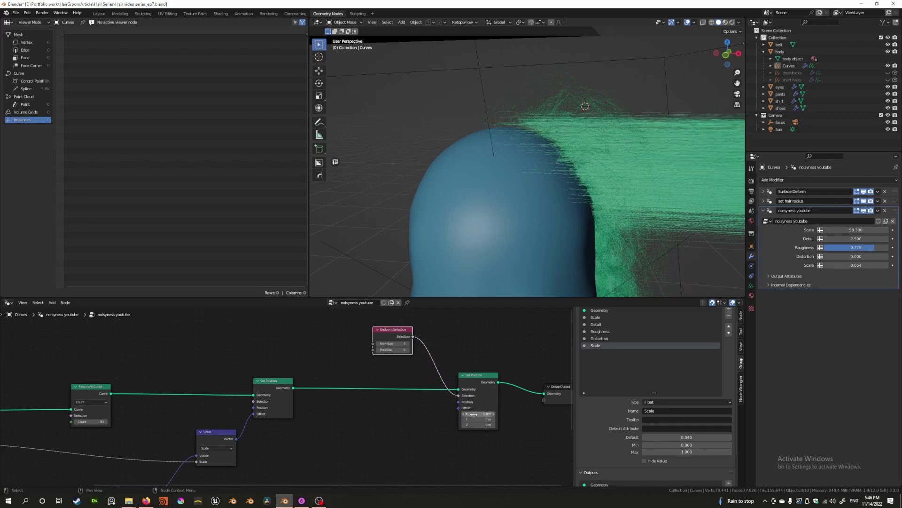
- Test an X offset on the second Set Position's selected hair roots and reset it to 0
click(470, 413)
text(0)
key(Return)
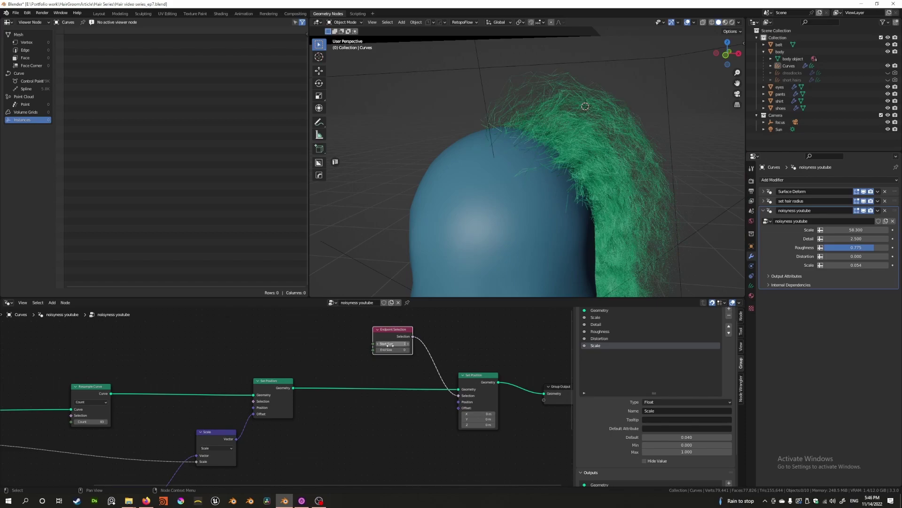
click(405, 344)
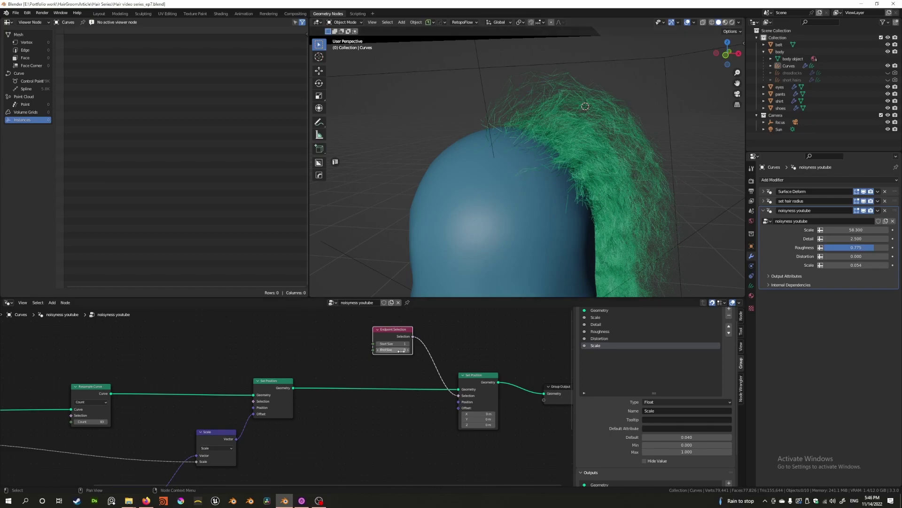
- Nudge the Endpoint Selection node slightly farther from the second Set Position
scroll(555, 266, down, 3)
shift+middle_drag(559, 271, 514, 229)
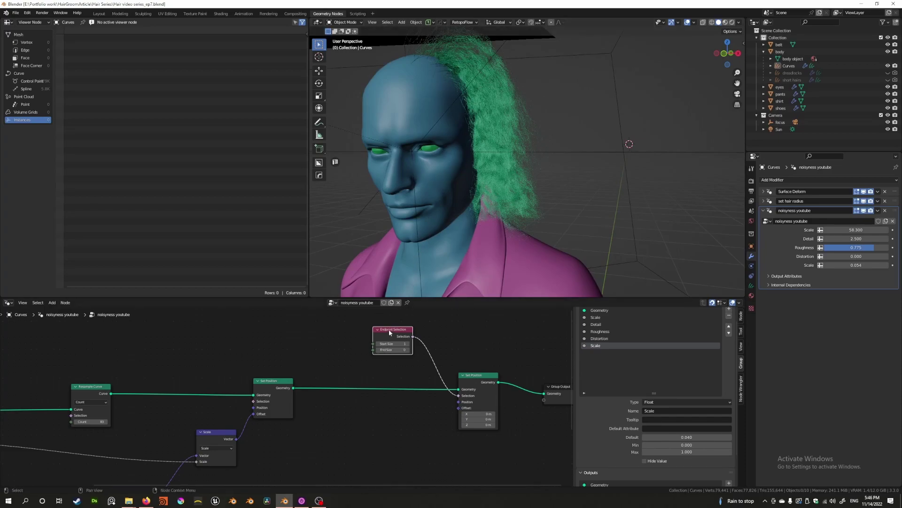
drag(389, 330, 383, 330)
mouse_move(414, 370)
middle_down()
mouse_move(423, 338)
mouse_move(407, 359)
middle_up()
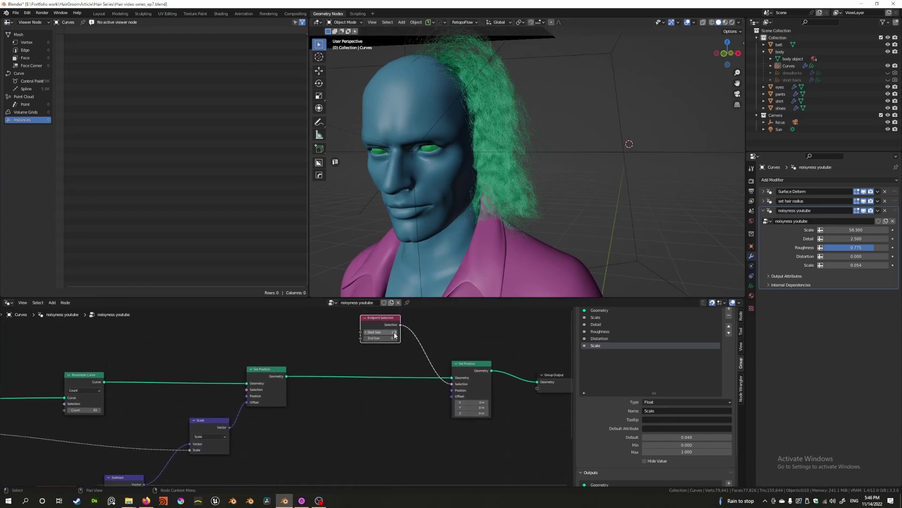
drag(382, 320, 376, 326)
- Try shifting the hair roots with the second Set Position's X offset once more, and undo the change
drag(472, 402, 502, 402)
key(ctrl+z)
middle_drag(446, 89, 443, 162)
middle_drag(399, 413, 400, 392)
click(375, 430)
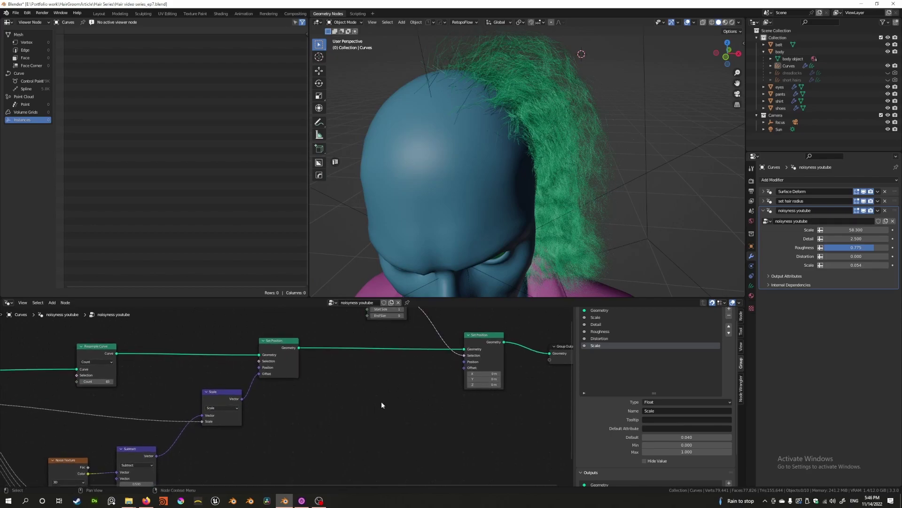
middle_drag(540, 210, 456, 183)
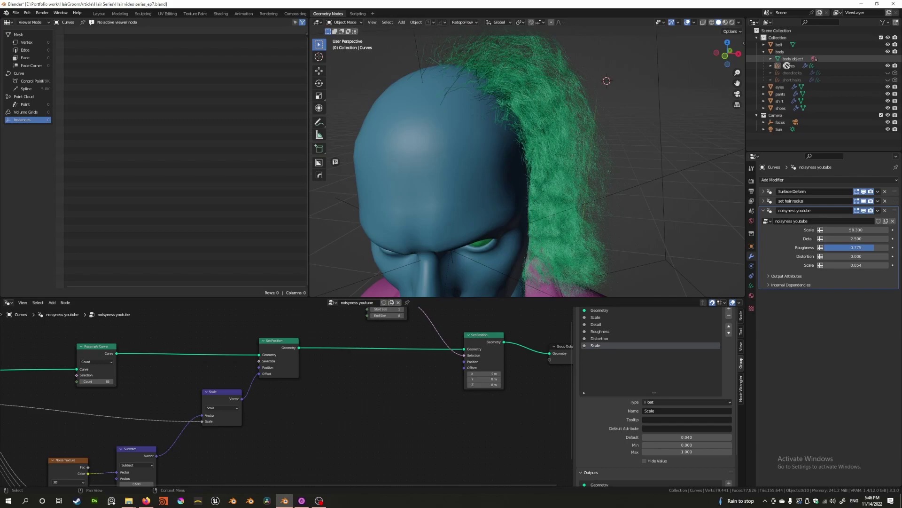
- Bring the body object from the scene collection into the node tree as an Object Info node below the Set Position link
drag(799, 58, 369, 411)
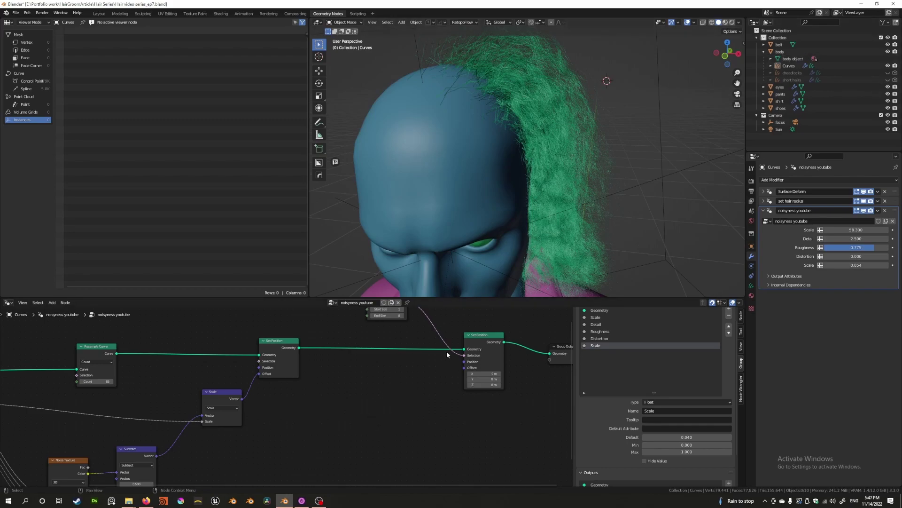
scroll(446, 351, down, 1)
drag(776, 53, 334, 411)
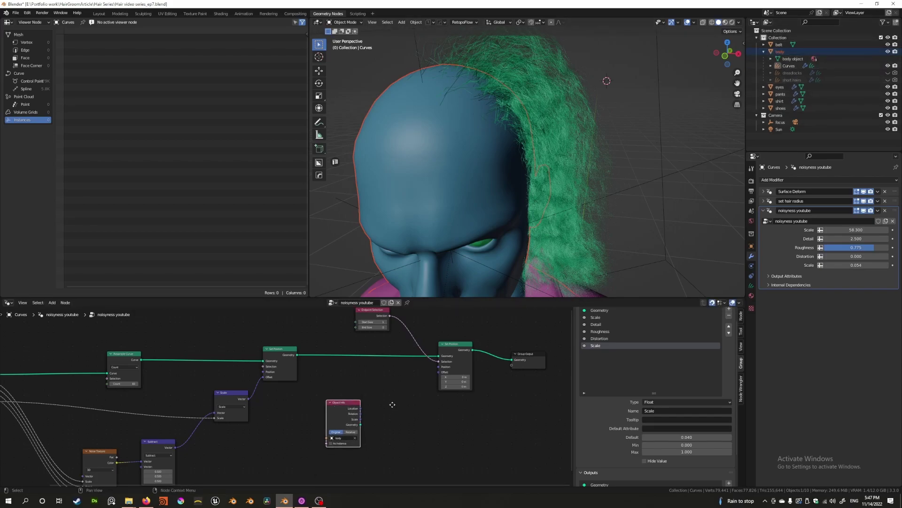
middle_drag(392, 404, 385, 410)
- Try adding a second Object Info node and sampling the body as its object, and delete that node
key(shift+a)
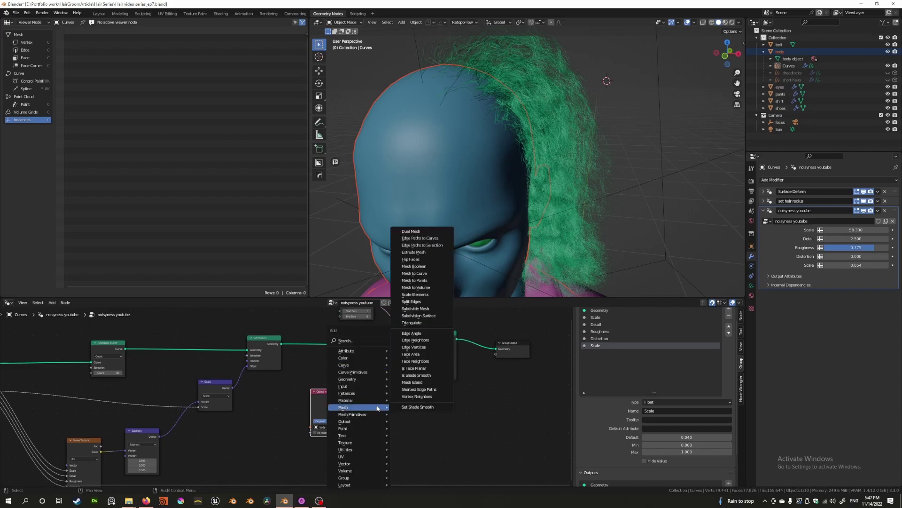
click(345, 340)
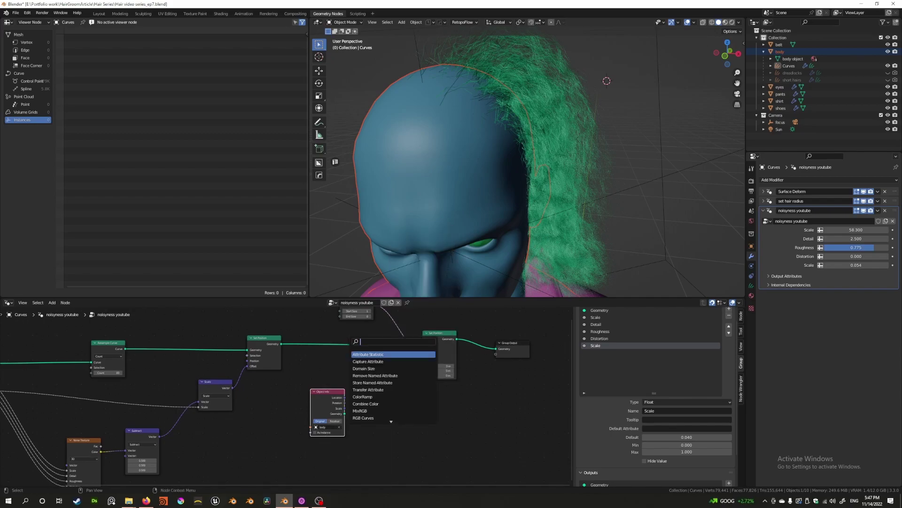
text(objec)
click(367, 355)
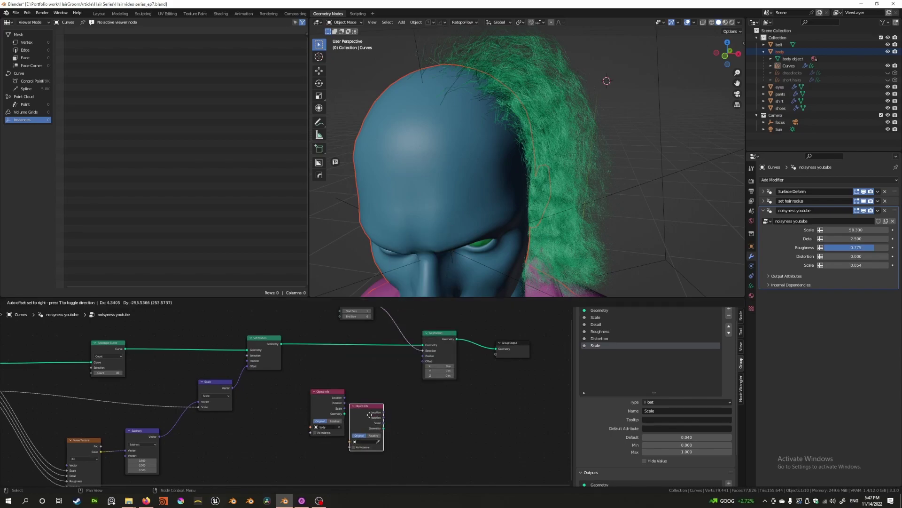
click(393, 433)
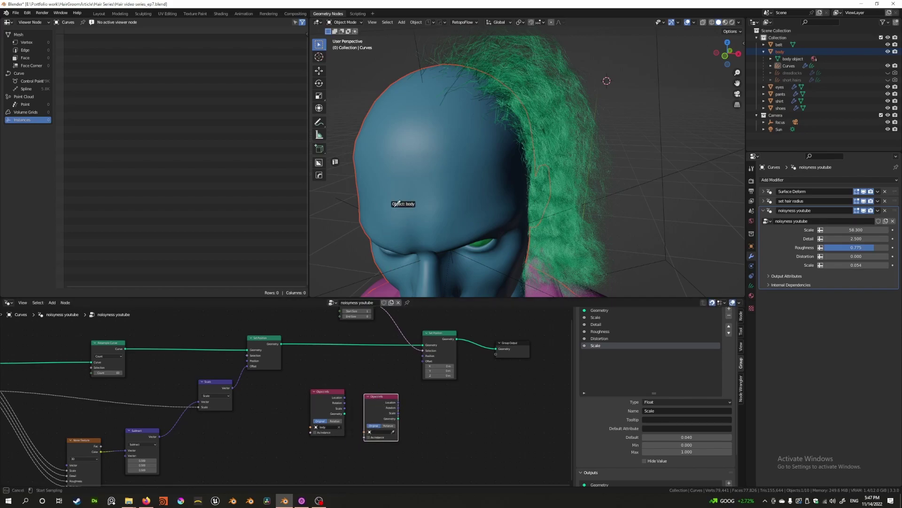
click(398, 204)
key(x)
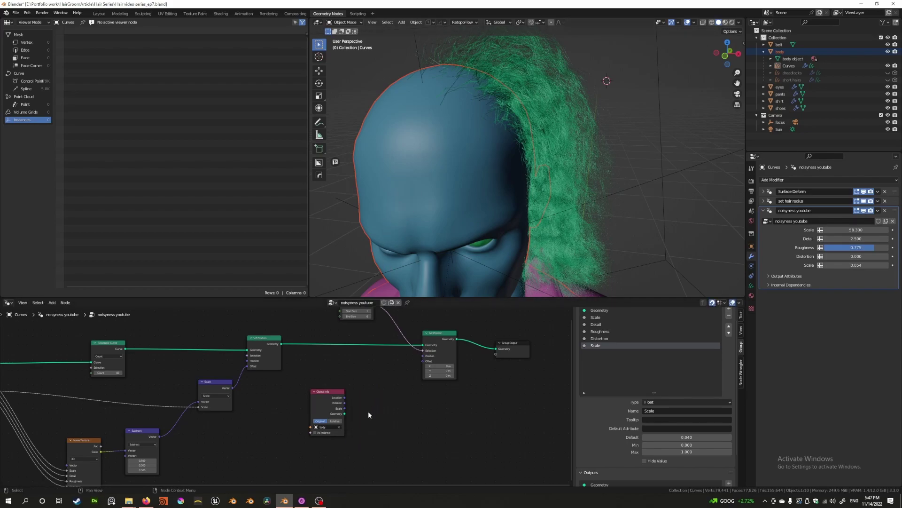
- Move the body's Object Info node lower and closer to the Scale node to make room beside it
scroll(336, 412, up, 2)
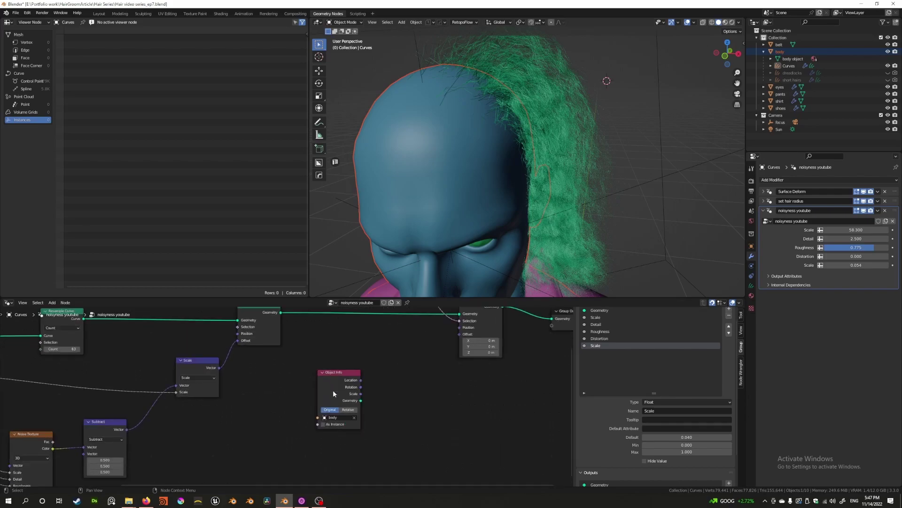
middle_drag(338, 372, 319, 387)
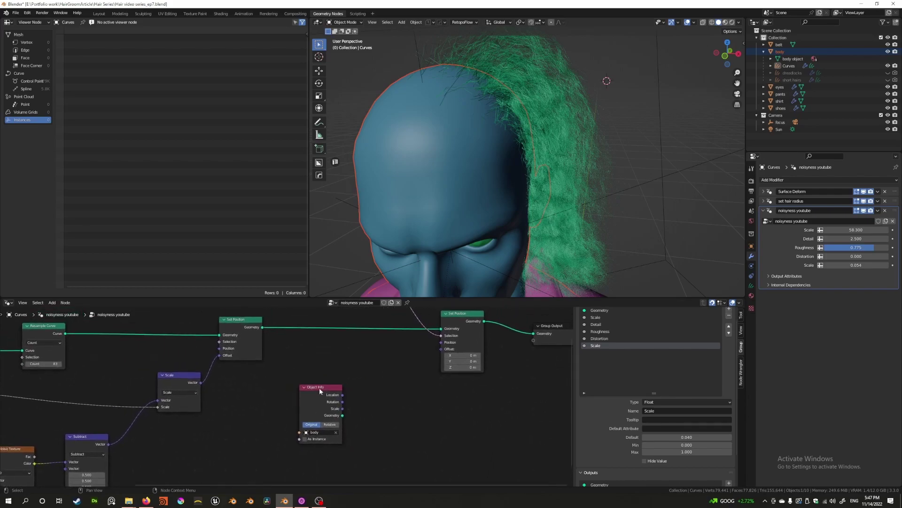
drag(319, 387, 289, 411)
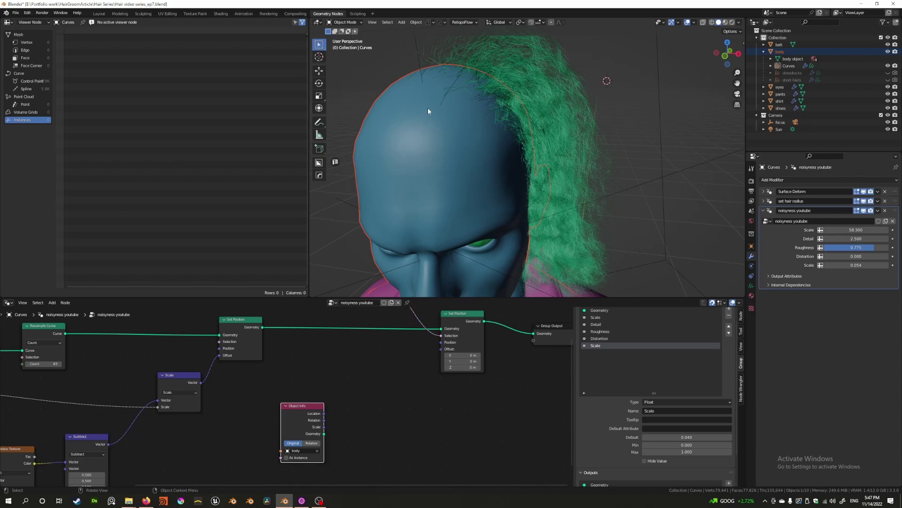
middle_drag(415, 170, 423, 125)
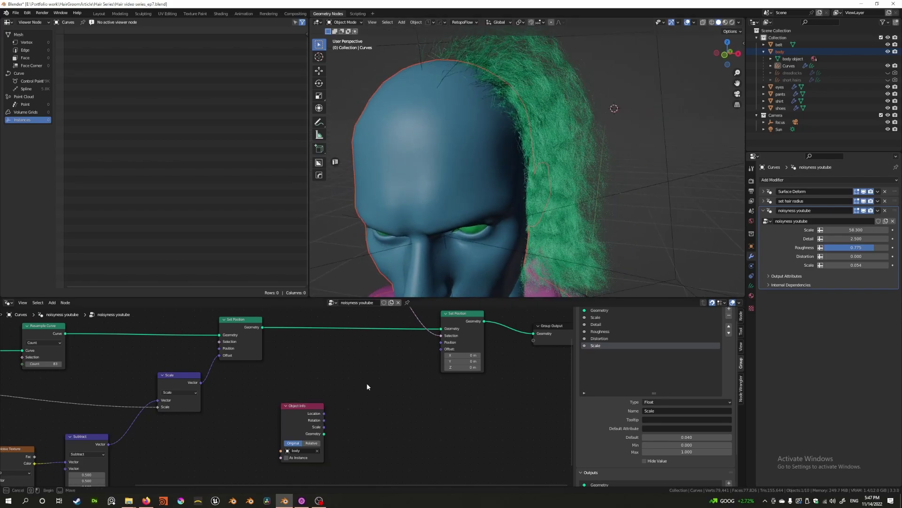
- Add a Geometry Proximity node beside Object Info and connect the body's Geometry output to its Target input
key(shift+a)
click(329, 340)
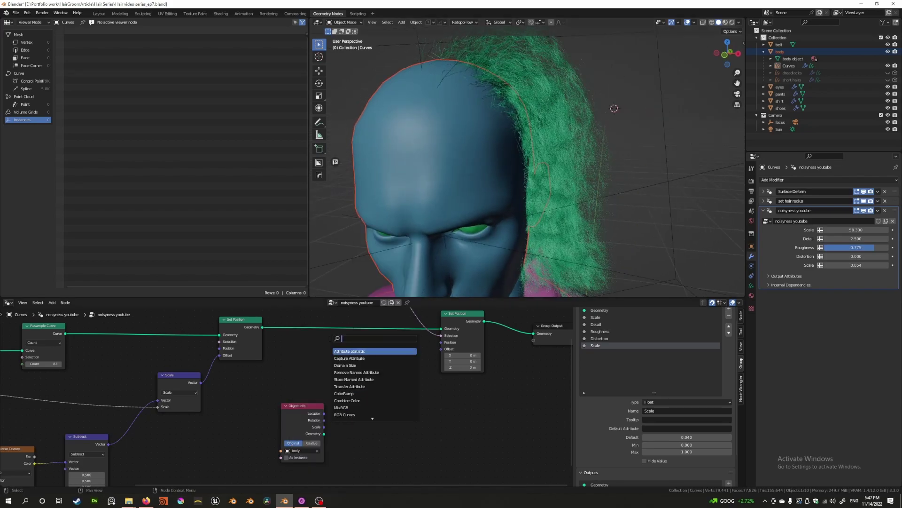
text(prox)
key(Return)
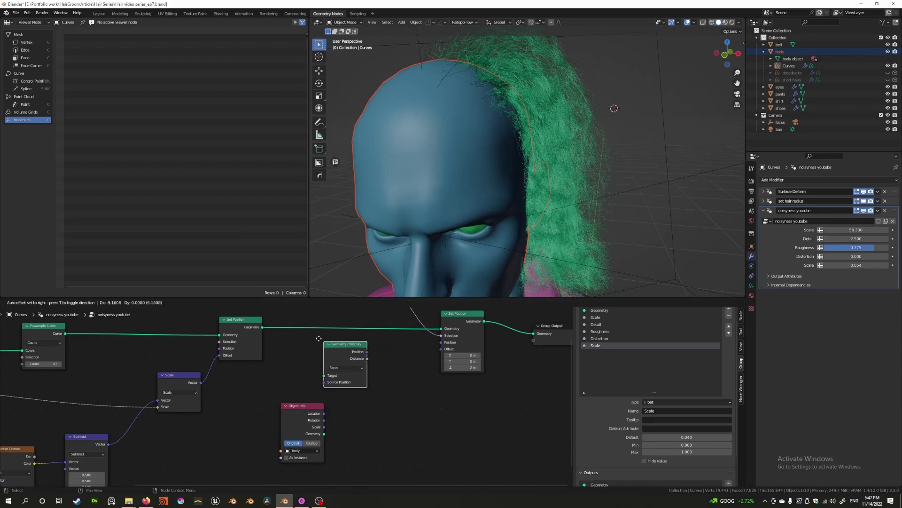
click(364, 388)
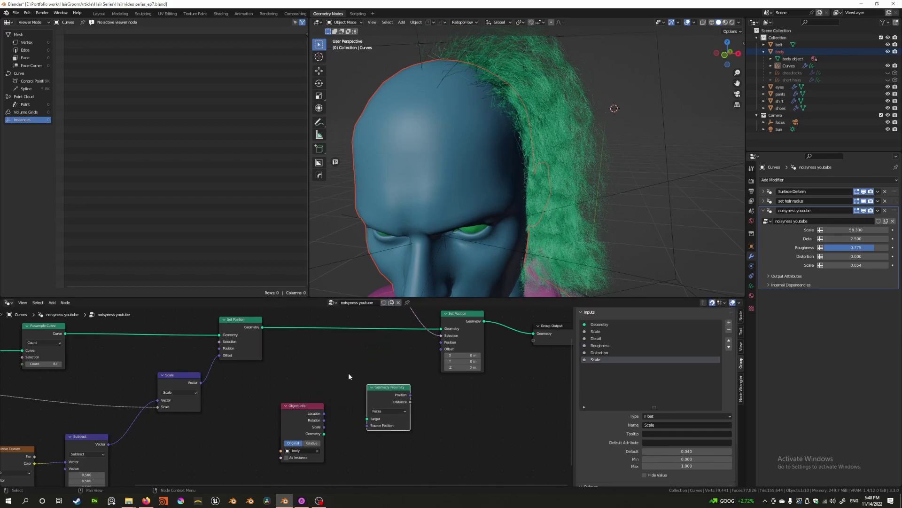
middle_drag(341, 379, 339, 385)
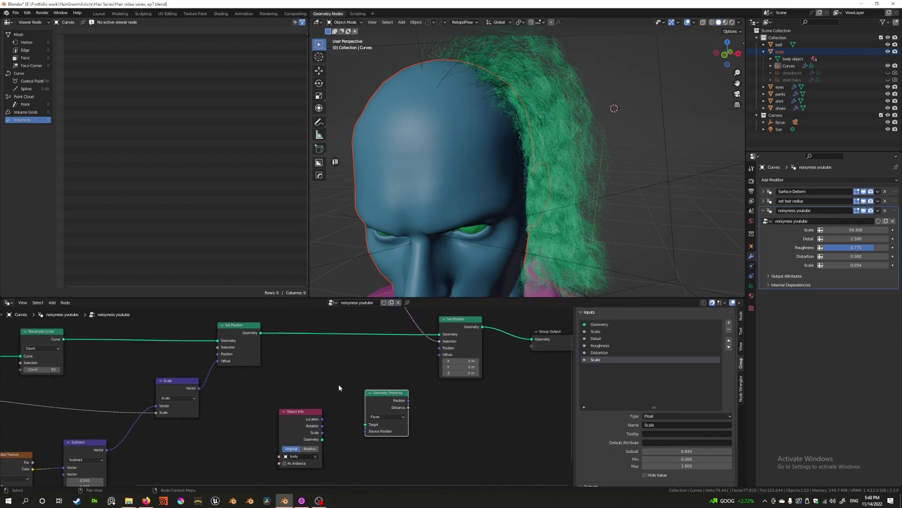
drag(323, 440, 365, 425)
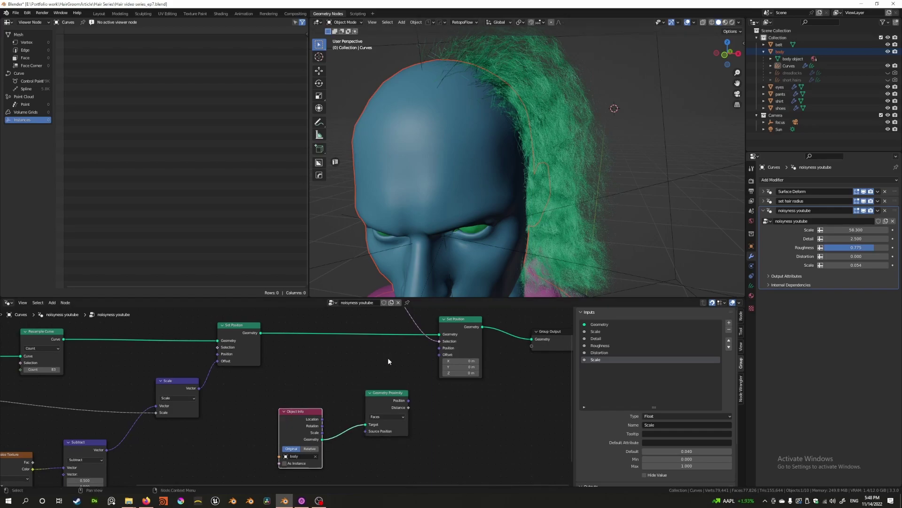
- Connect the Geometry Proximity's Position output to the second Set Position's Position input, cutting and remaking the link once
drag(407, 402, 440, 348)
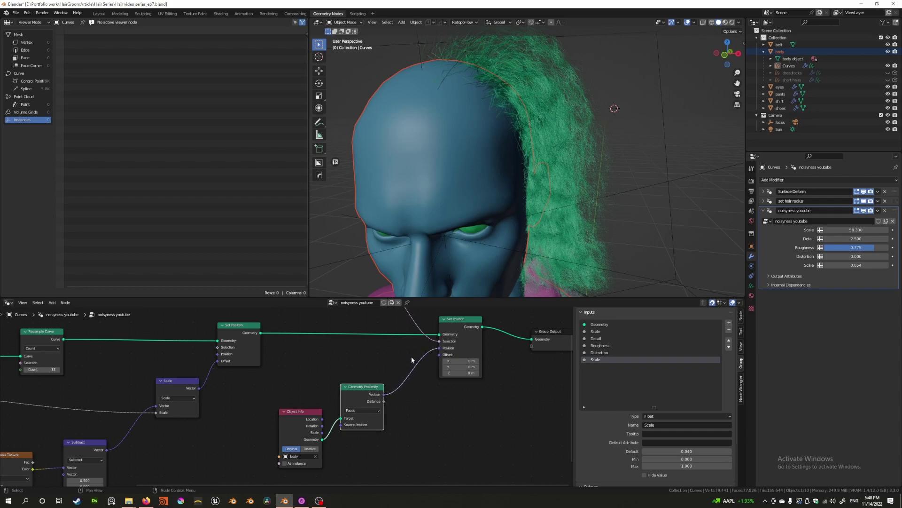
ctrl+right_drag(423, 374, 423, 374)
drag(384, 395, 439, 348)
middle_drag(396, 136, 463, 301)
middle_drag(463, 418, 444, 435)
scroll(444, 434, down, 5)
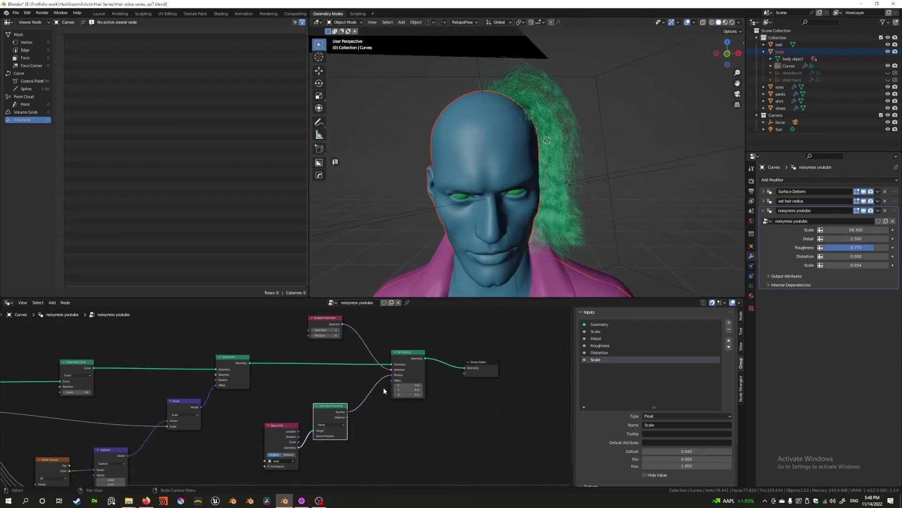
- Raise the modifier's last Scale value to 0.196 and the Resample Curve node's Count to 489
middle_drag(277, 398, 366, 368)
scroll(299, 394, up, 2)
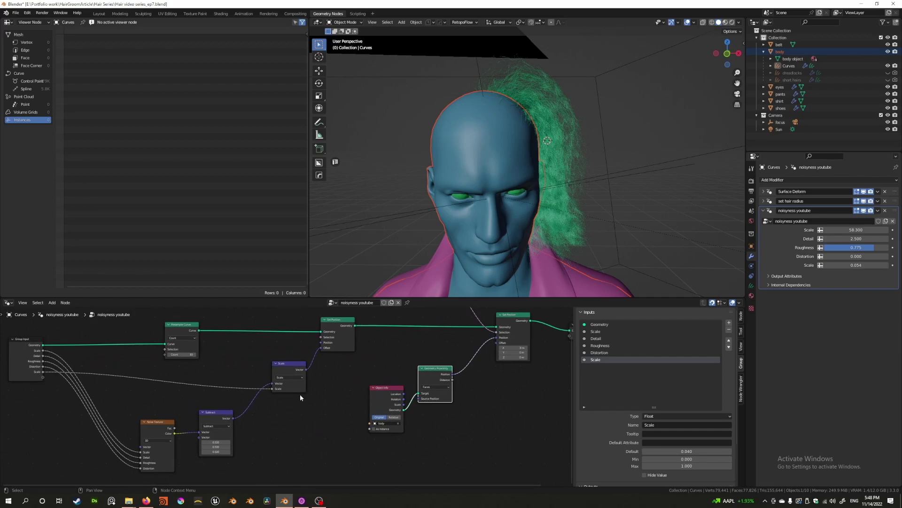
drag(883, 265, 894, 267)
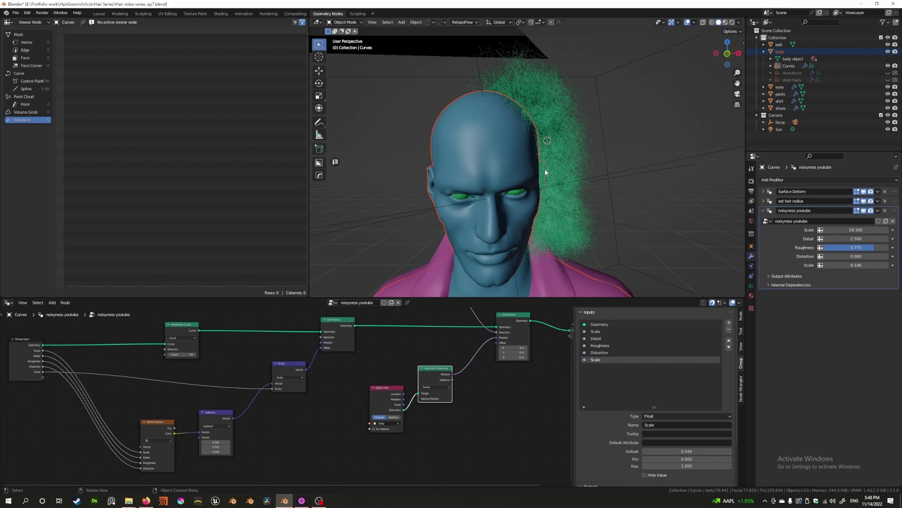
scroll(475, 145, down, 2)
middle_drag(475, 145, 411, 162)
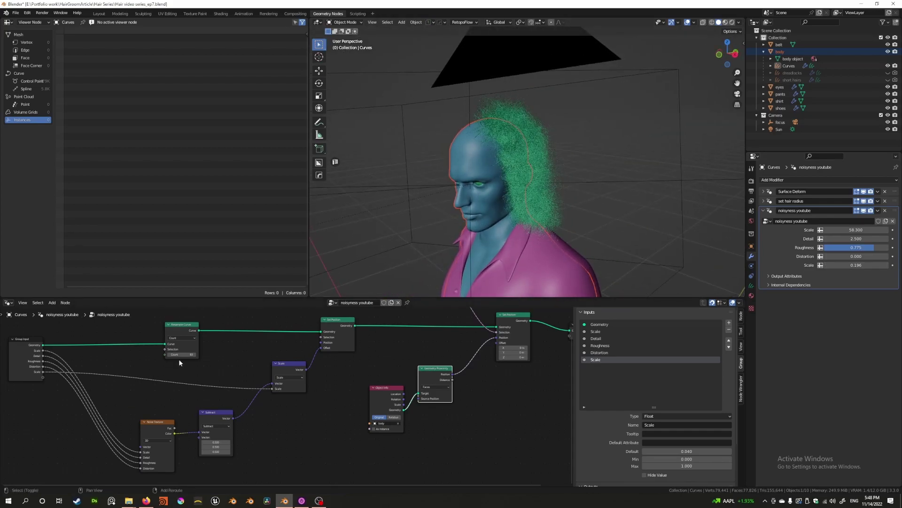
shift+drag(180, 355, 207, 354)
middle_drag(338, 287, 391, 240)
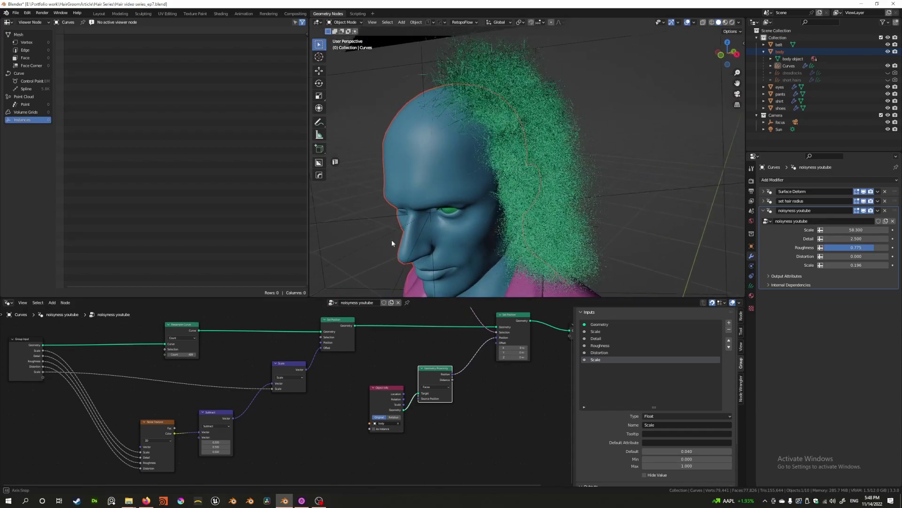
- Expose the Resample Curve Count as a group input named Resolution of Curve, and rename the last Scale input Noisyeffect Scale
middle_drag(188, 391, 285, 337)
drag(275, 330, 156, 355)
drag(220, 352, 154, 352)
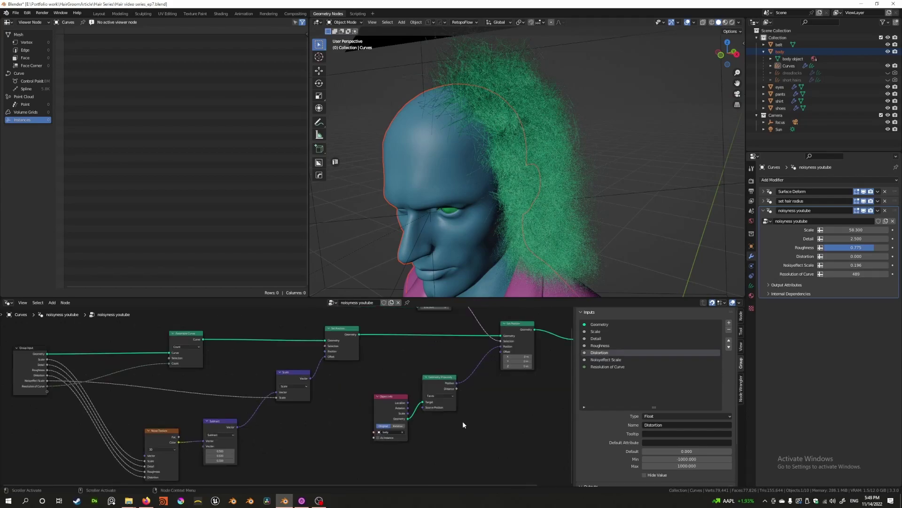
- Test the modifier's Noisyeffect Scale at 0.017 and 0.024 on the hair, and settle on 0.1
middle_drag(500, 287, 609, 278)
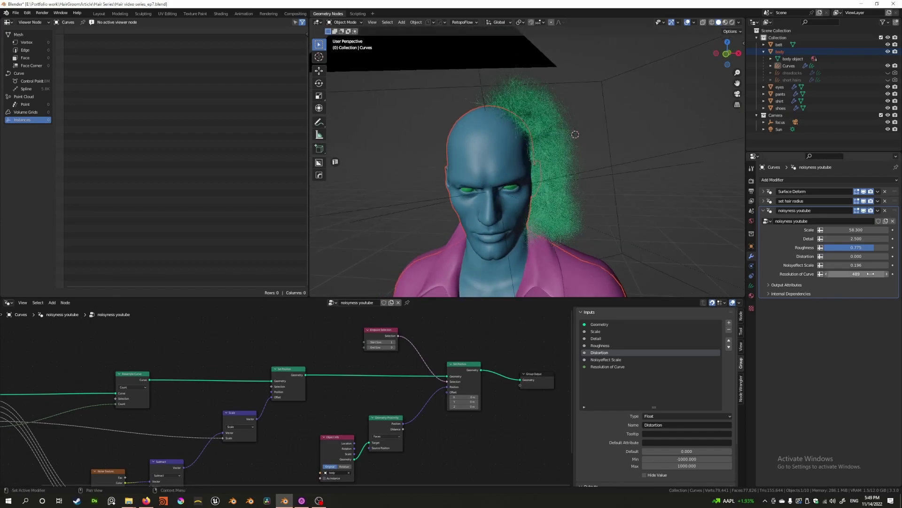
mouse_move(857, 265)
mouse_down()
mouse_move(827, 265)
mouse_move(857, 265)
mouse_up()
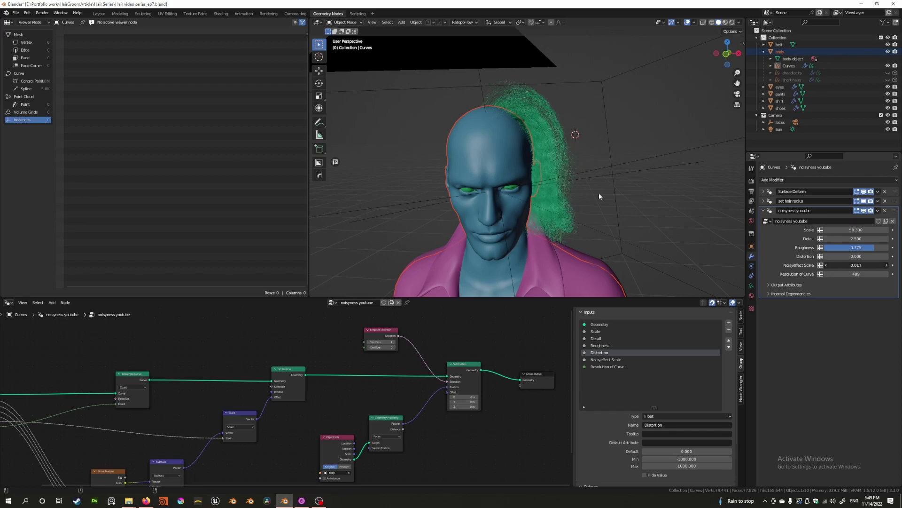
middle_drag(600, 196, 506, 175)
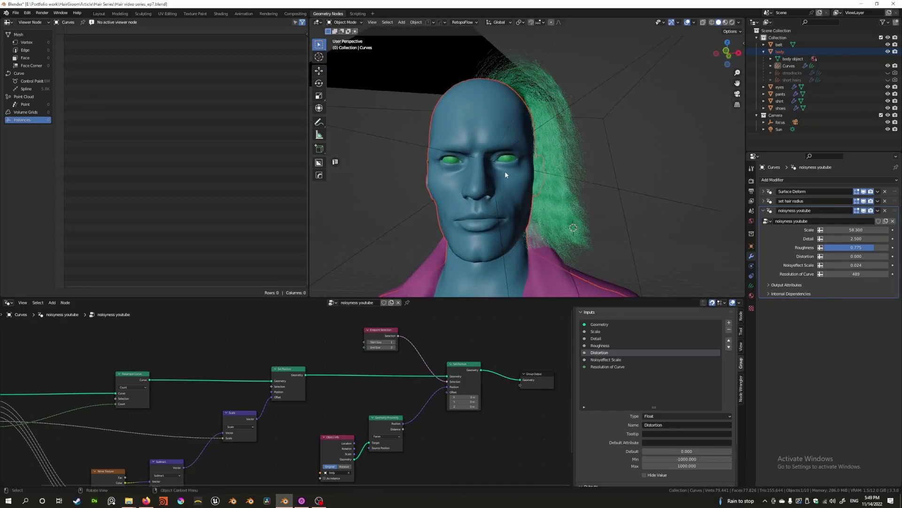
middle_drag(583, 177, 547, 217)
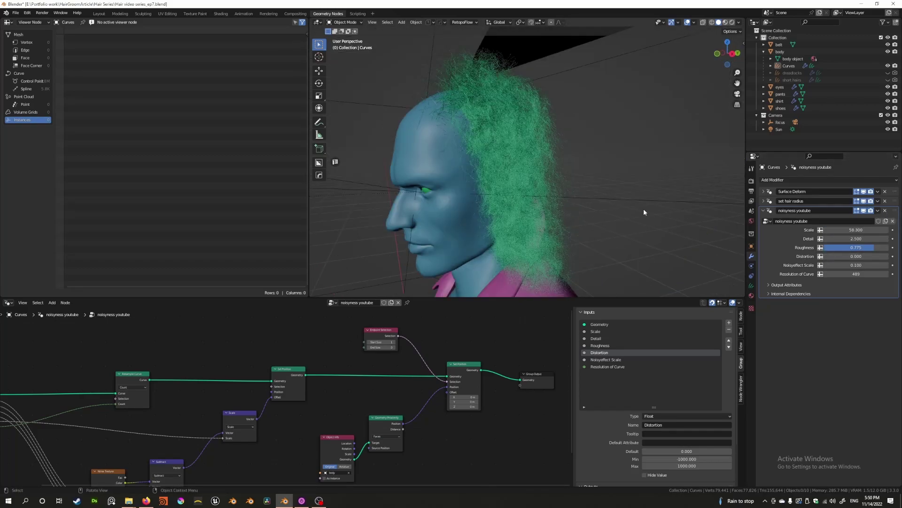
middle_drag(644, 208, 484, 211)
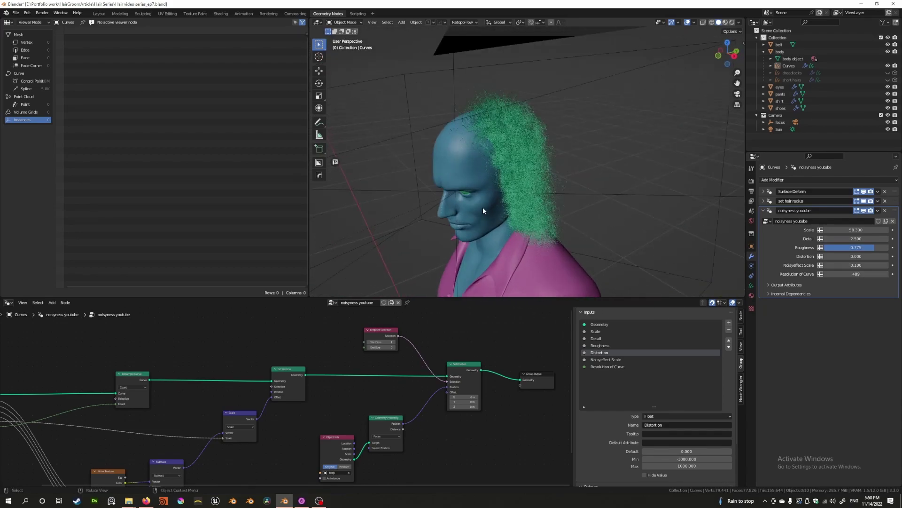
- Move the Endpoint Selection node closer to the second Set Position to tidy the node tree
scroll(440, 362, down, 2)
middle_drag(357, 380, 386, 355)
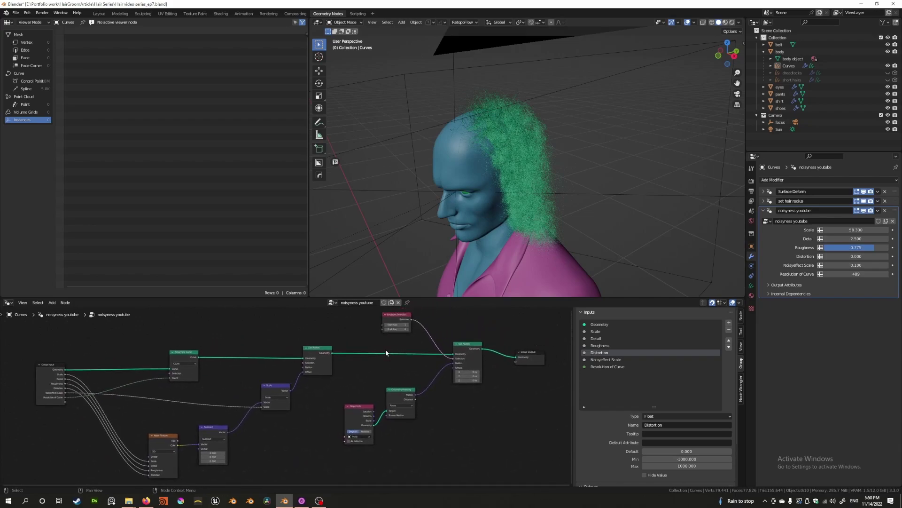
scroll(384, 384, down, 1)
mouse_move(381, 370)
middle_down()
mouse_move(383, 386)
mouse_move(389, 364)
middle_up()
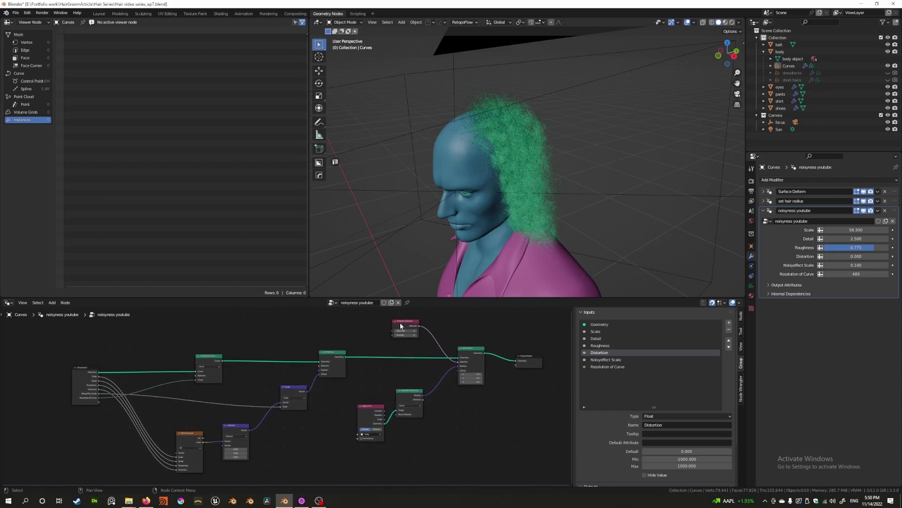
drag(401, 325, 412, 336)
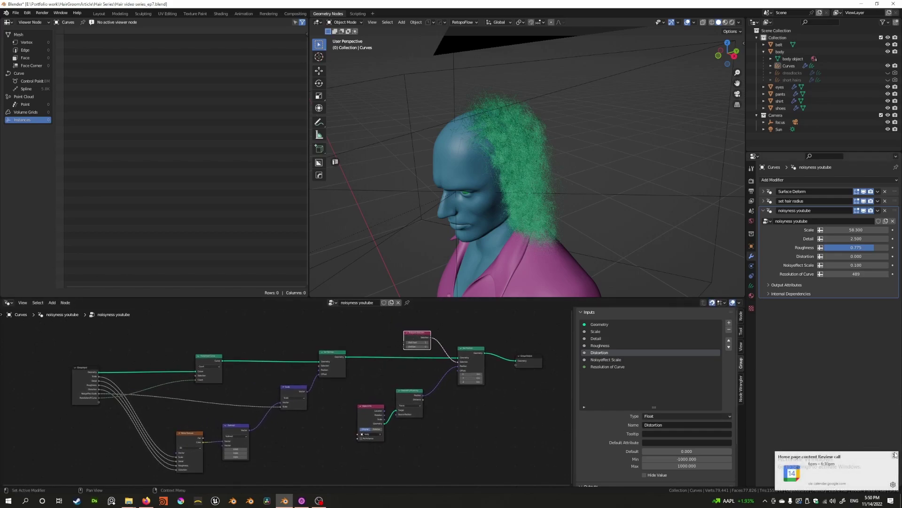